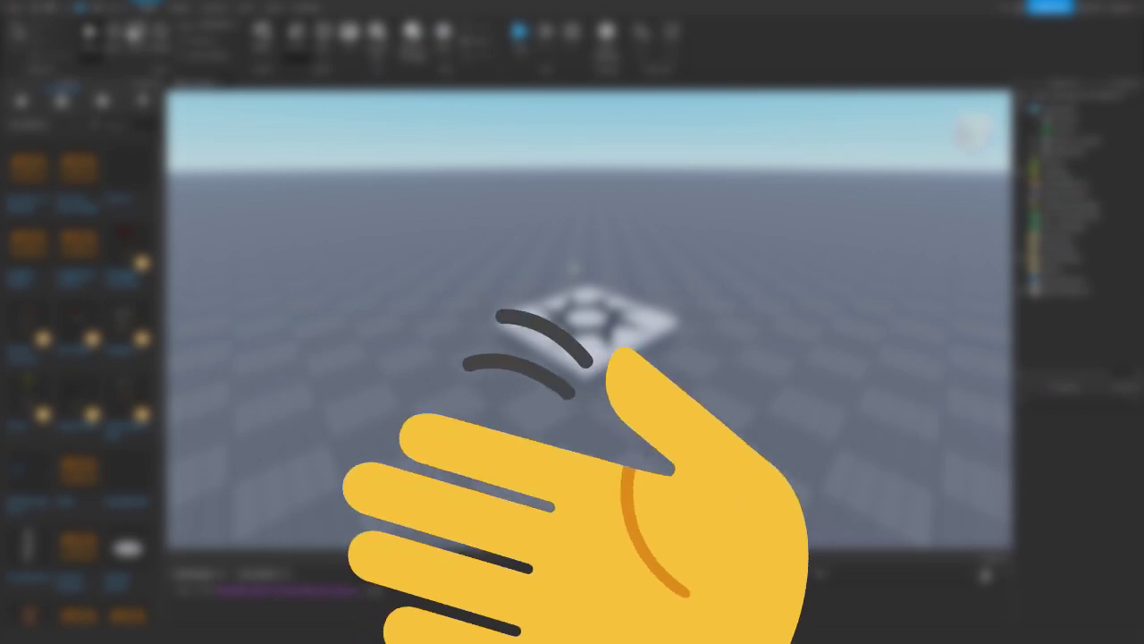
scroll(572, 268, down, 5)
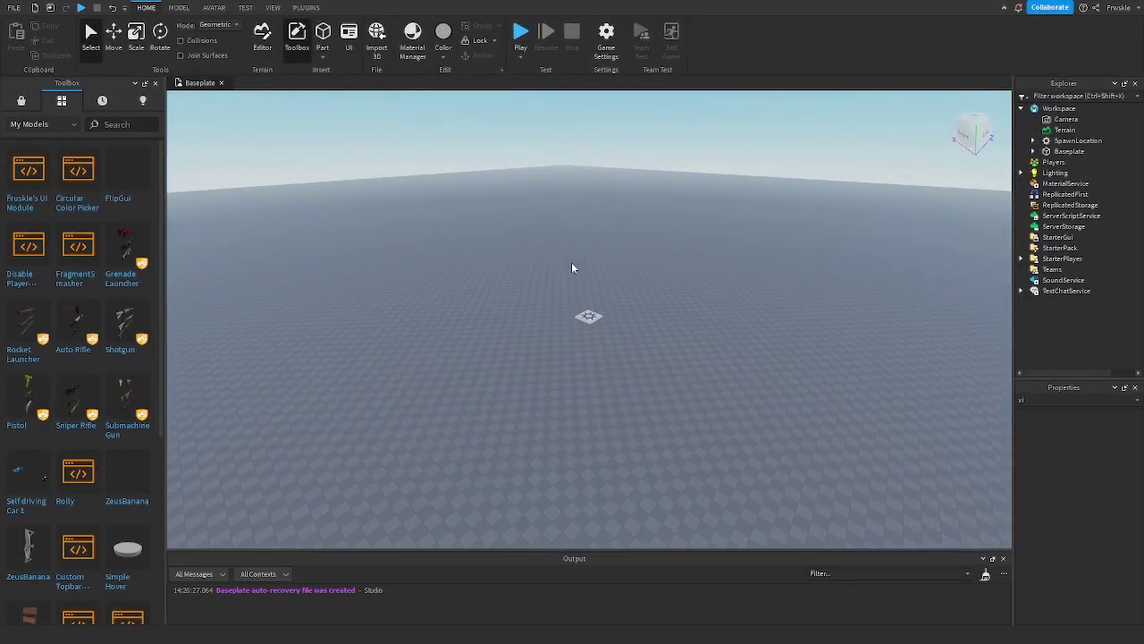
scroll(573, 268, up, 4)
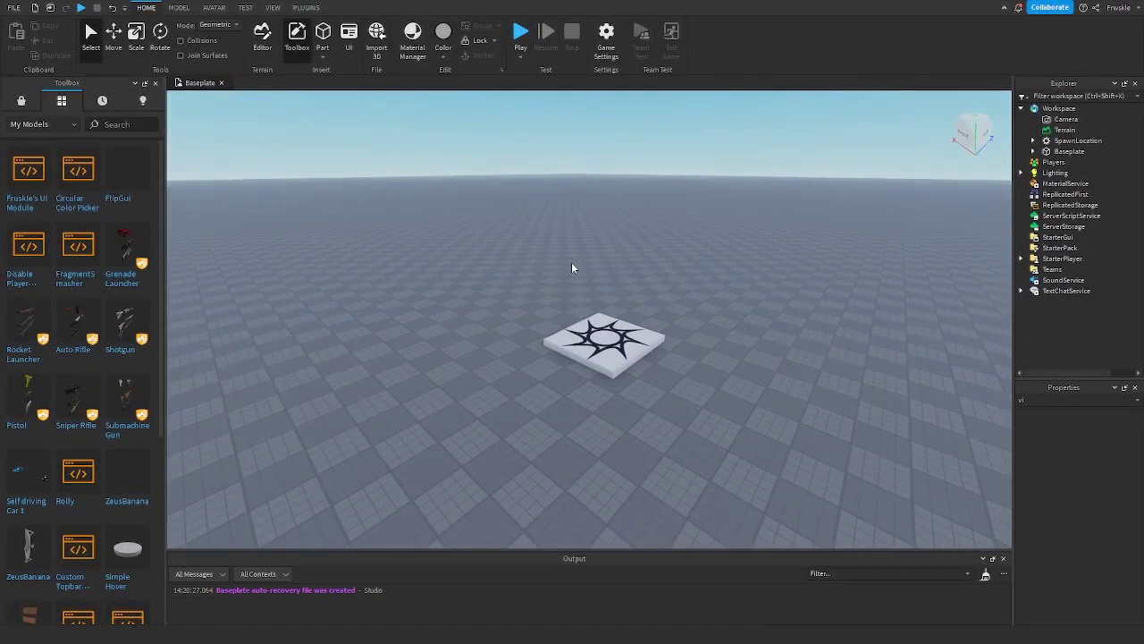
scroll(572, 264, up, 5)
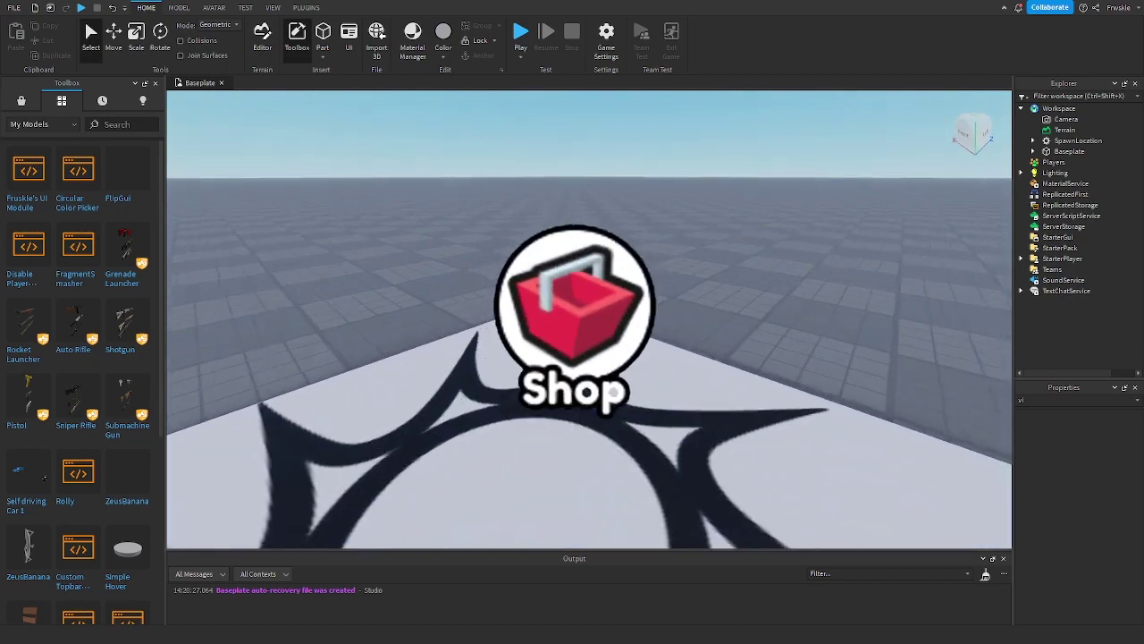
scroll(572, 263, down, 5)
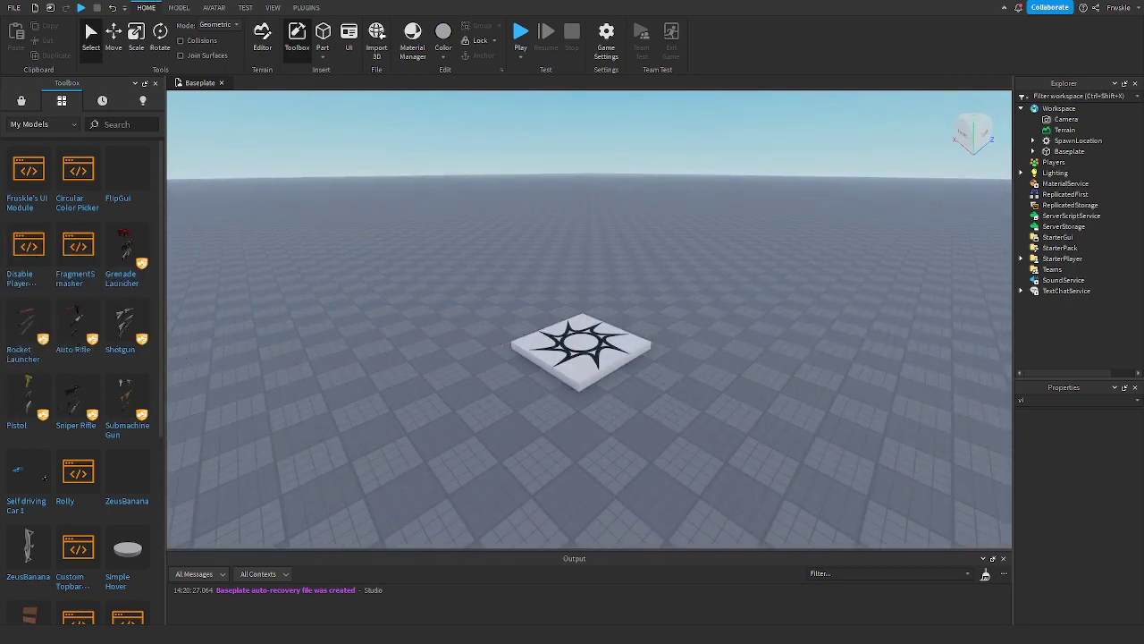
mouse_move(862, 297)
right_down()
mouse_move(860, 286)
mouse_move(858, 309)
right_up()
- Add a ScreenGui to StarterGui and insert an ImageButton inside it
click(1061, 238)
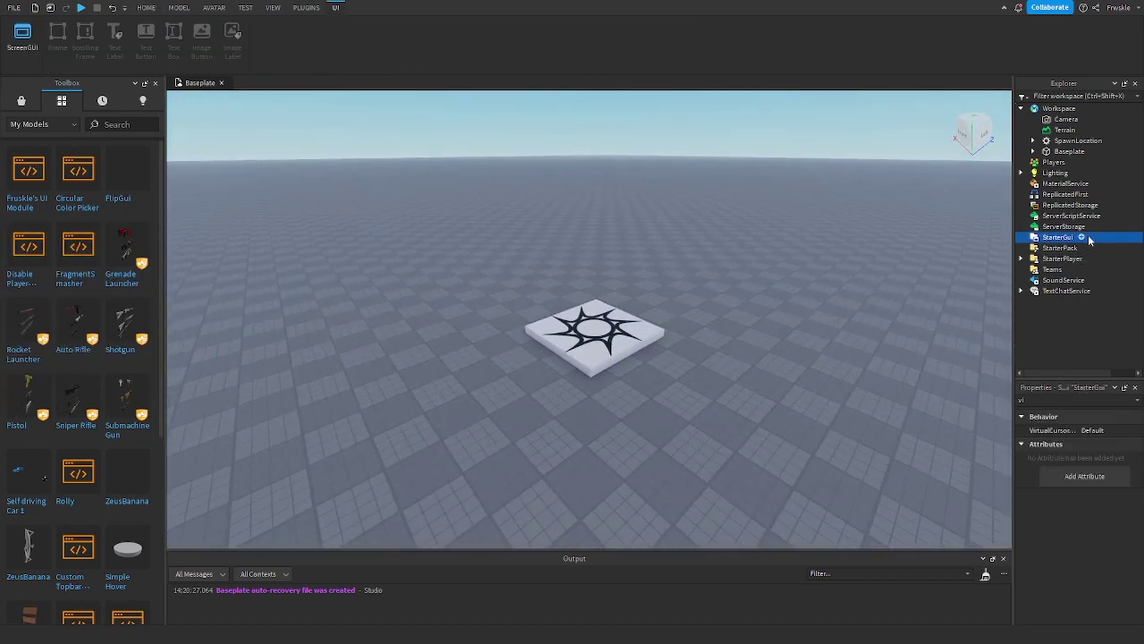
click(1085, 237)
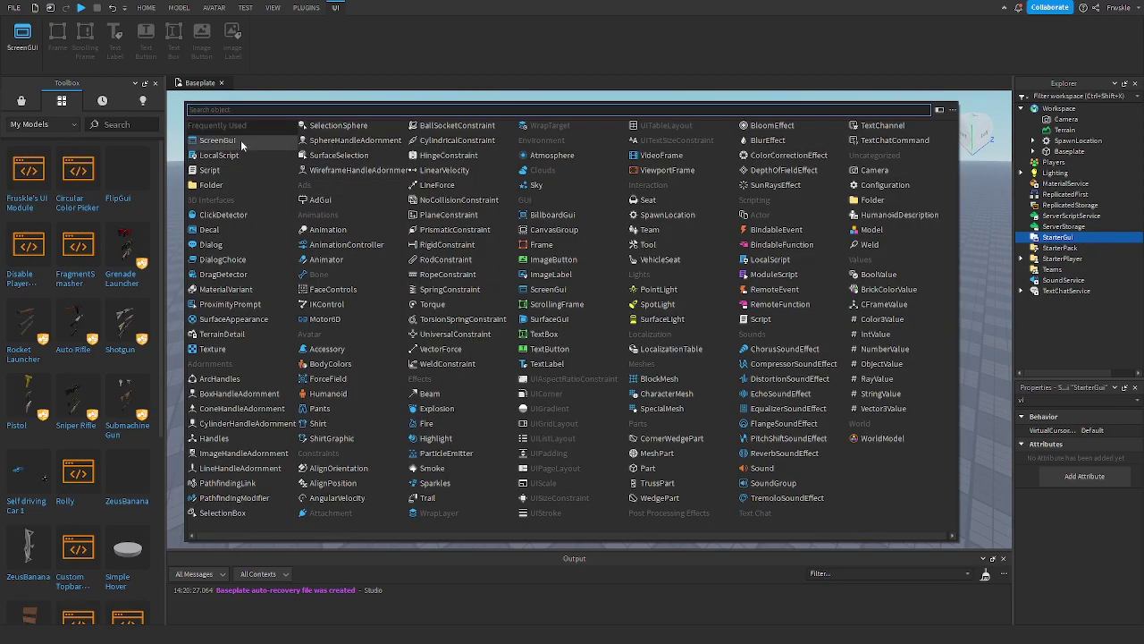
click(241, 140)
click(1093, 248)
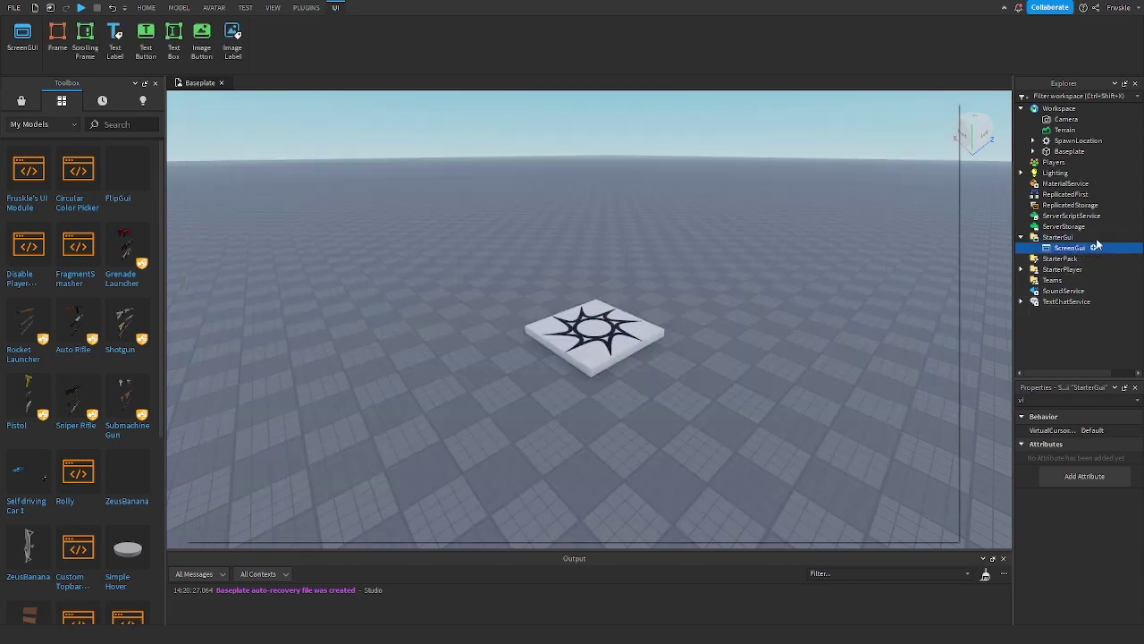
text(i)
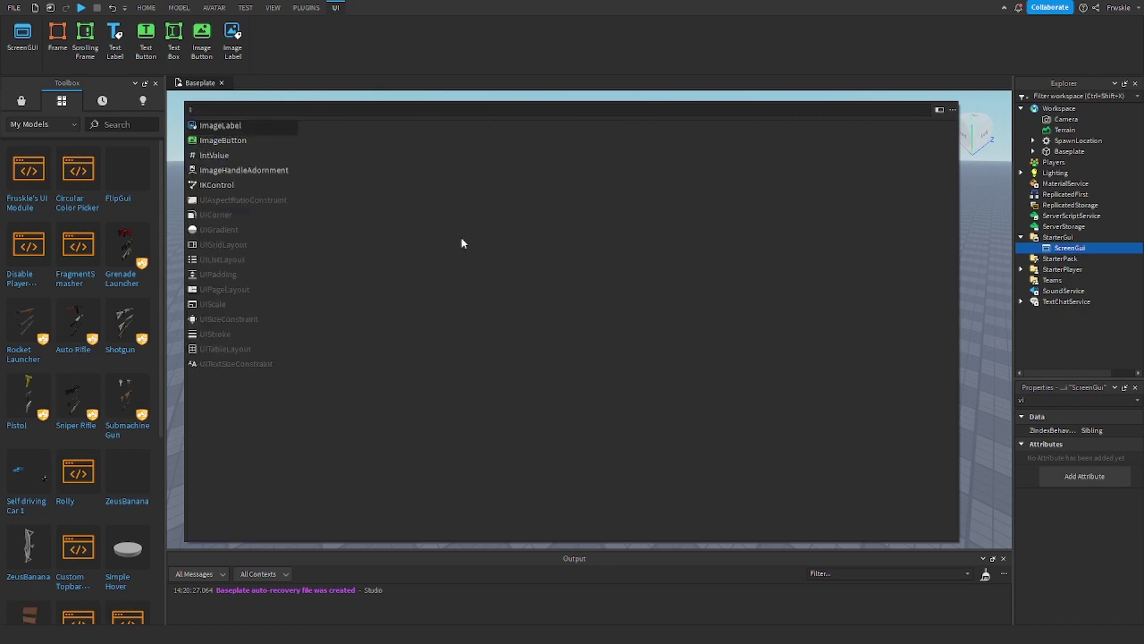
click(223, 141)
- Set the ImageButton's Size to {0.053, 0},{0.1, 0} and move it near the left side of the viewport, about 114 px from the edge
click(1072, 259)
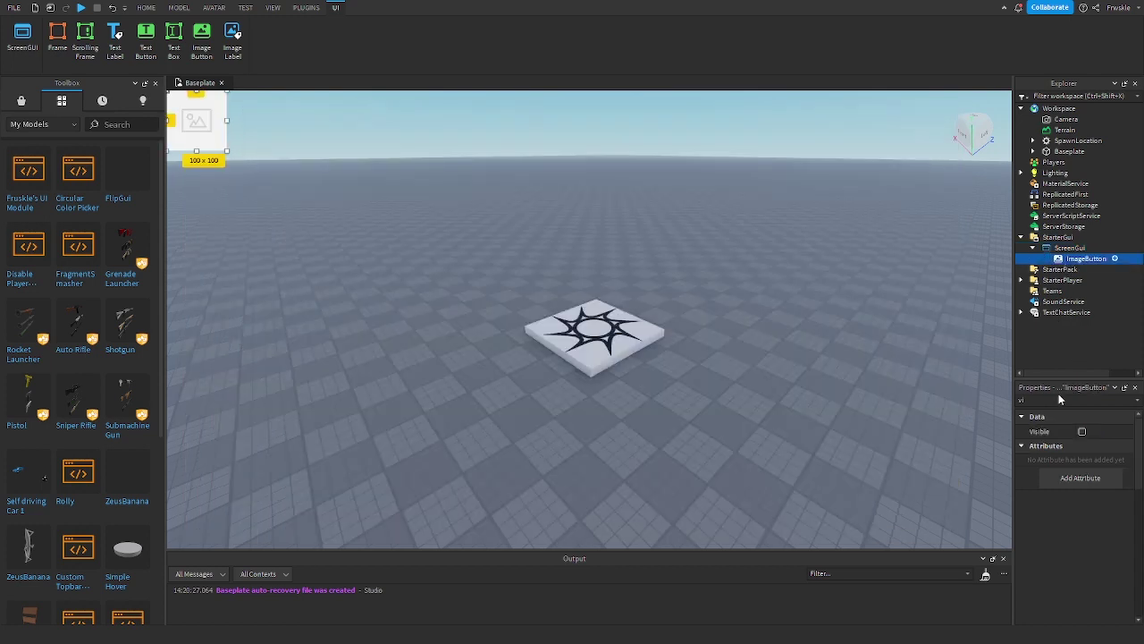
double_click(1049, 402)
text(size)
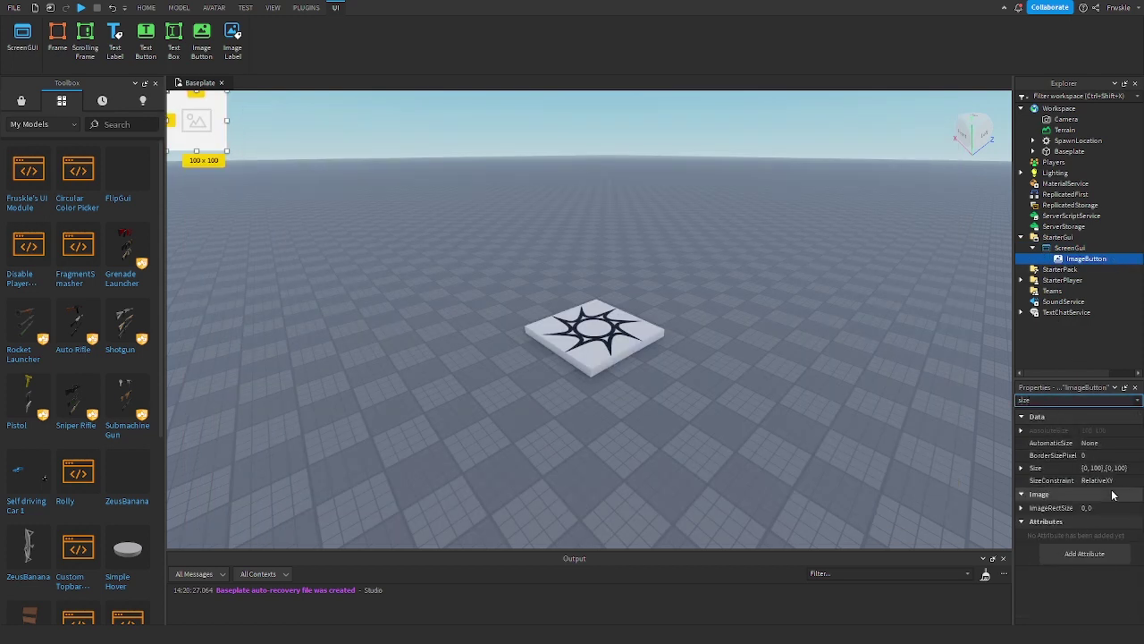
click(1106, 468)
text(0)
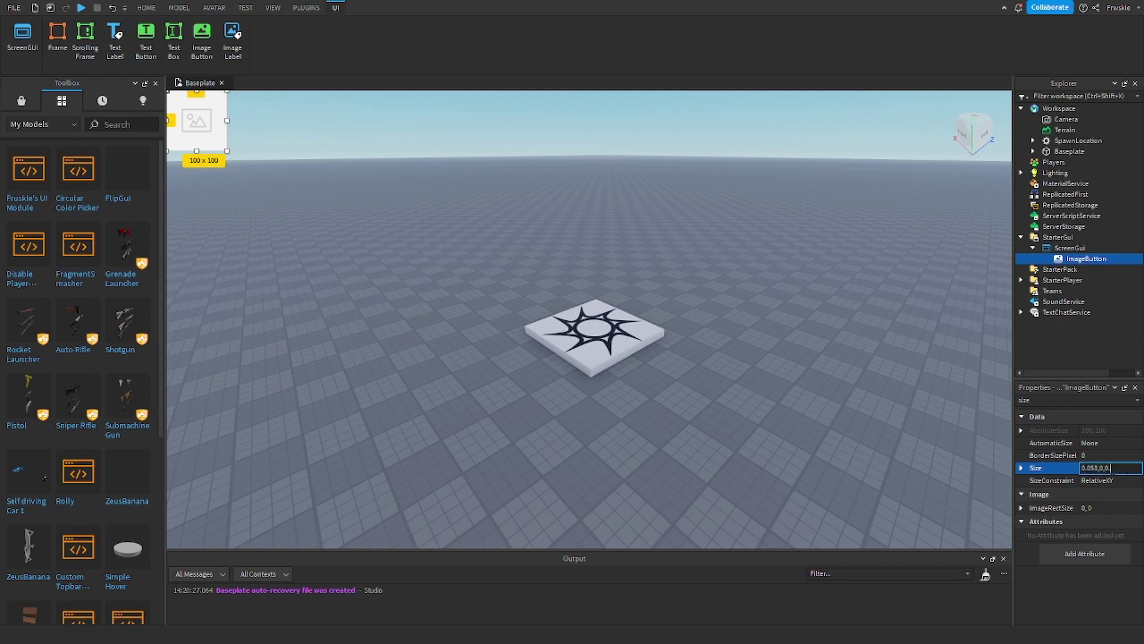
text(.053, 0},{0.1, 0)
key(Return)
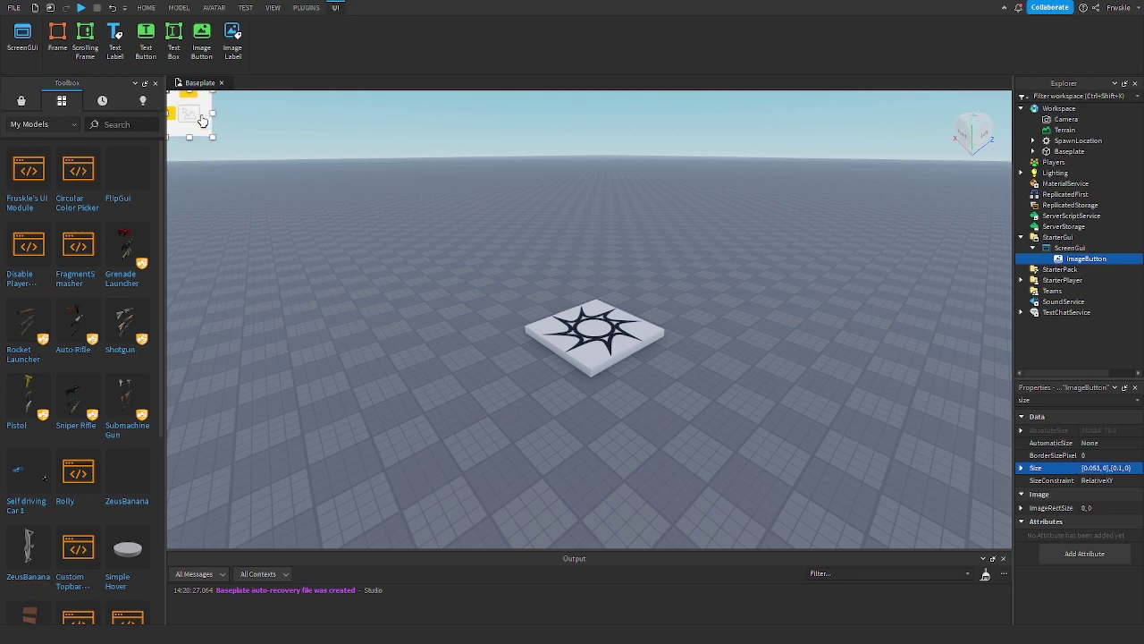
drag(203, 120, 235, 344)
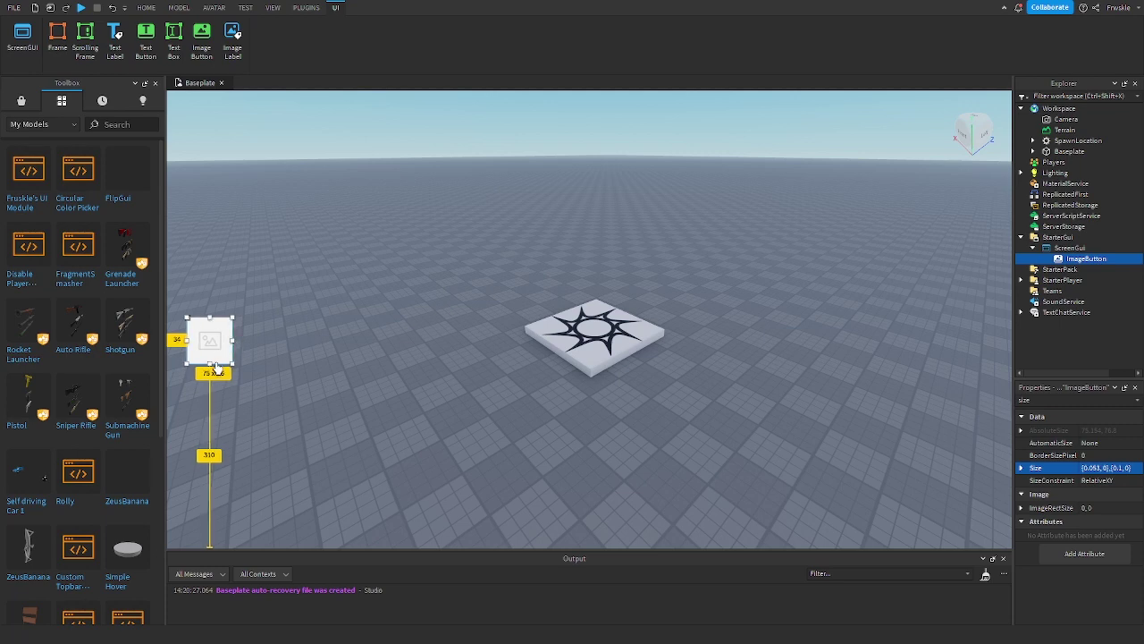
drag(210, 369, 259, 372)
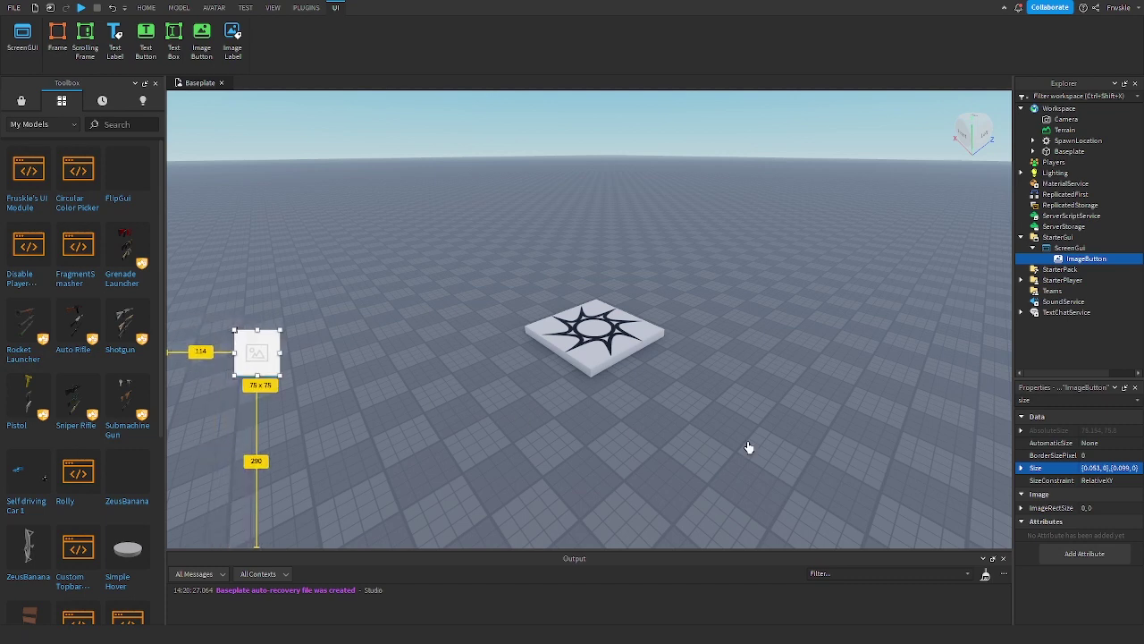
- Examine the Scale and Offset components of the ImageButton's Size property along X
click(1021, 467)
click(1026, 482)
click(1031, 481)
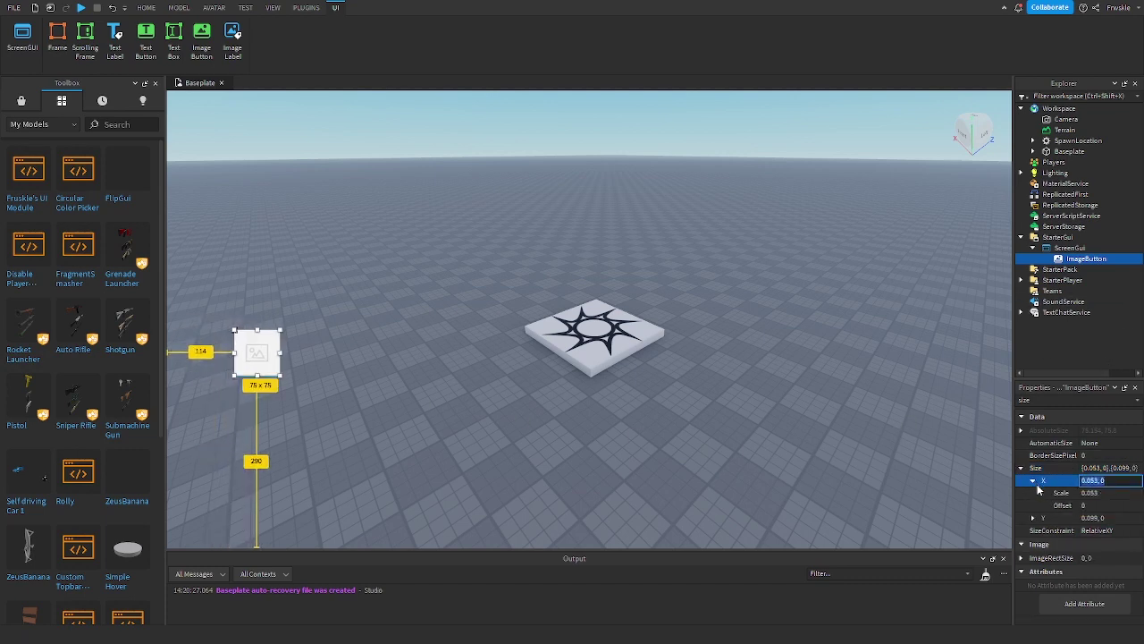
click(1084, 495)
click(1087, 506)
click(1091, 495)
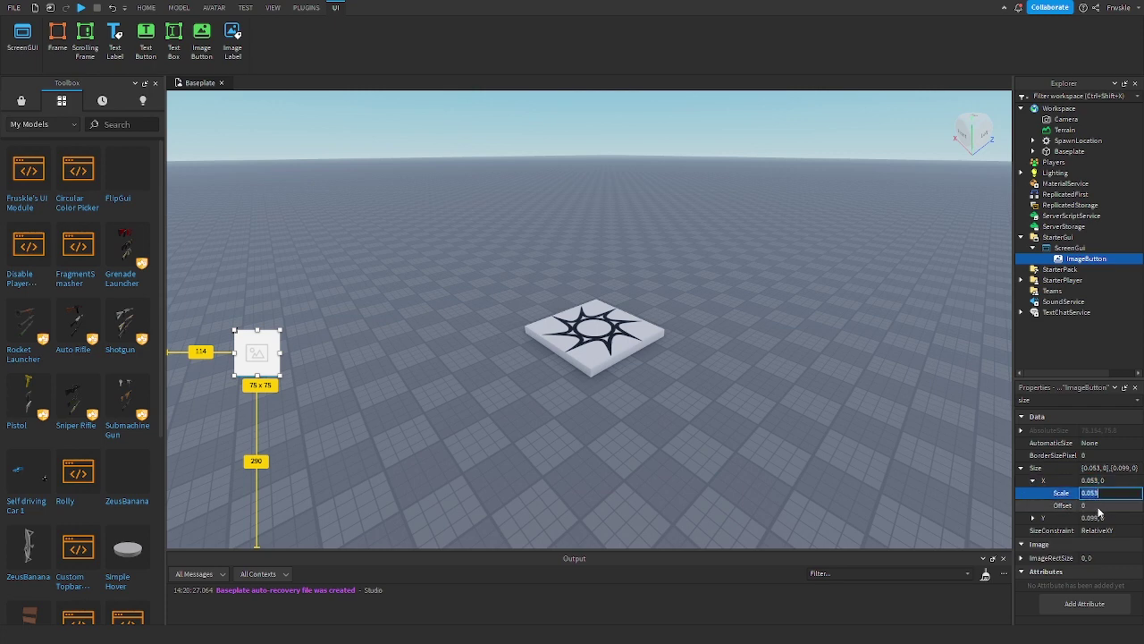
click(1099, 507)
click(1094, 493)
click(1096, 468)
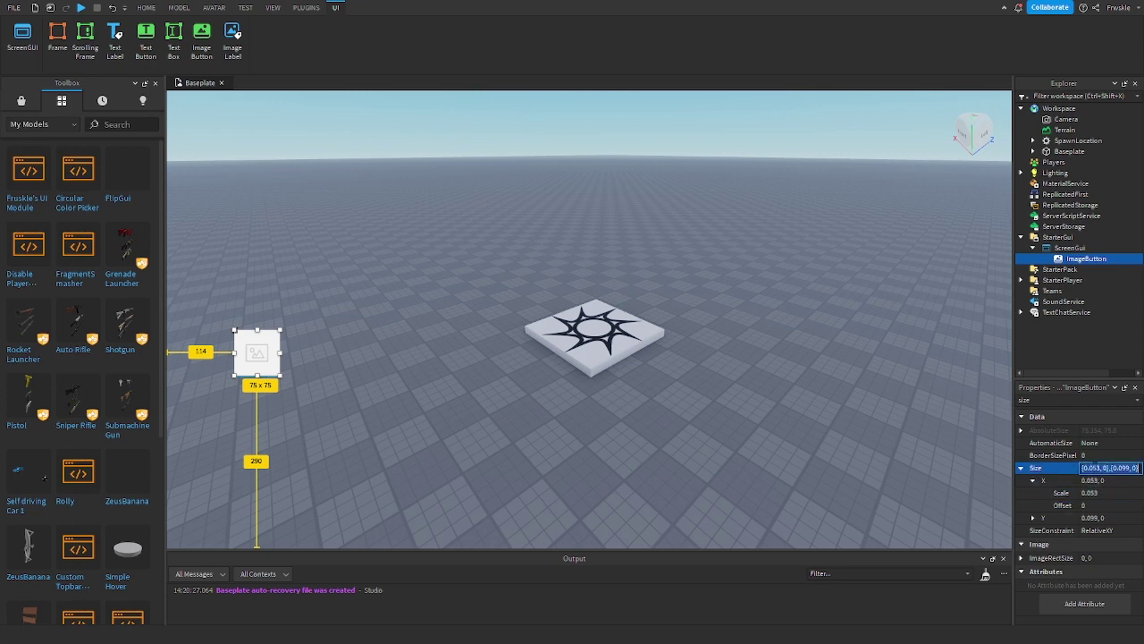
click(952, 149)
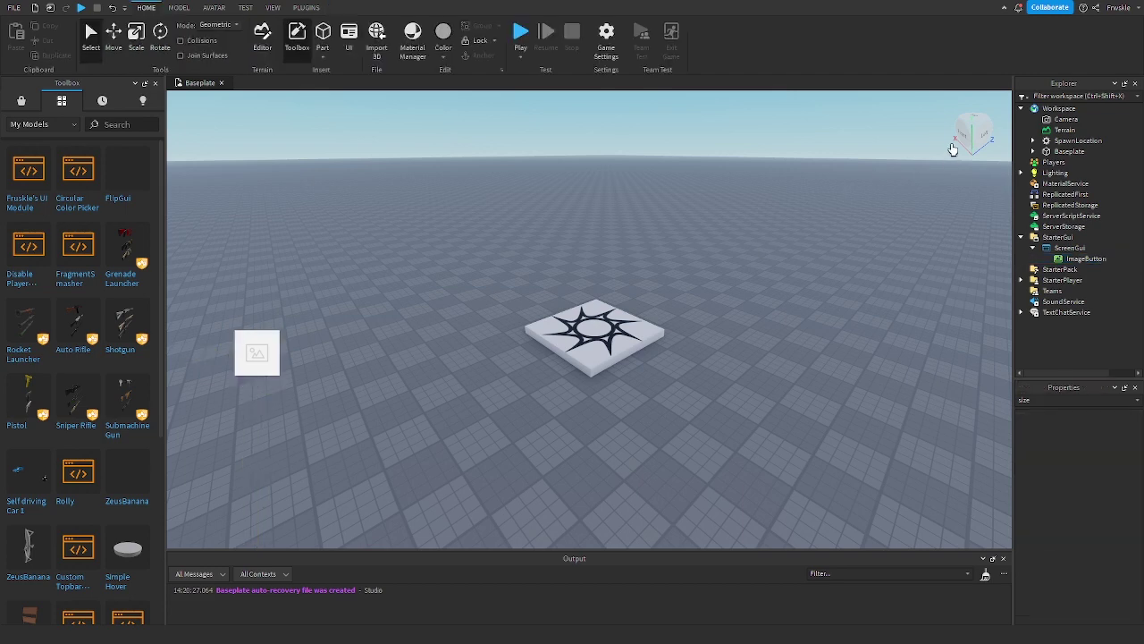
- Rename the ImageButton as Shop
click(1071, 248)
click(1079, 258)
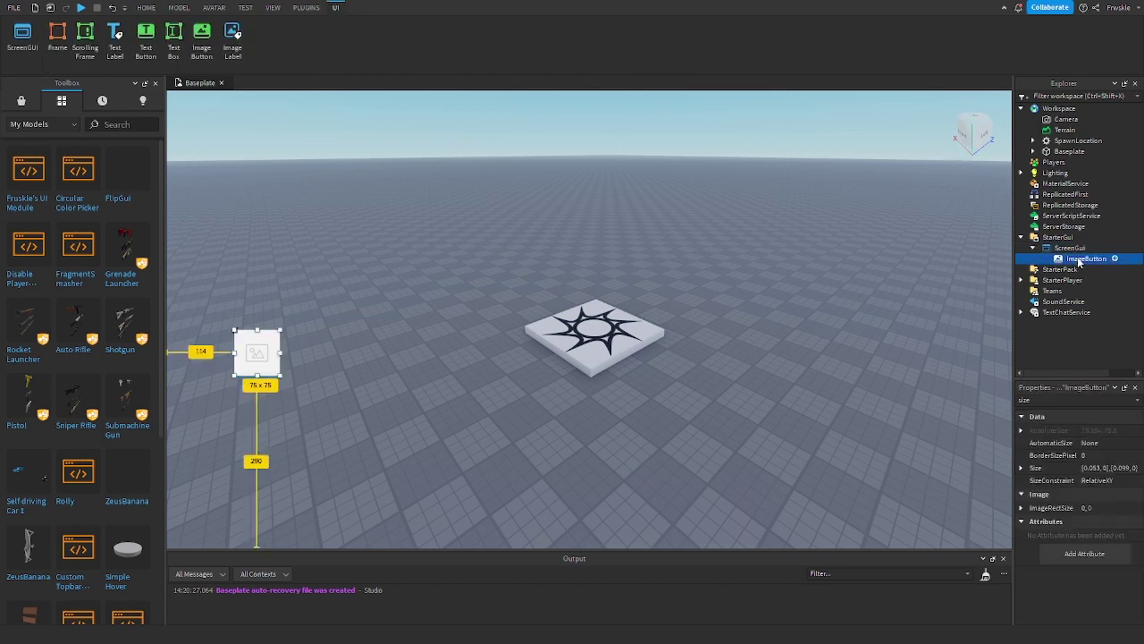
key(F2)
text(Shop)
key(Return)
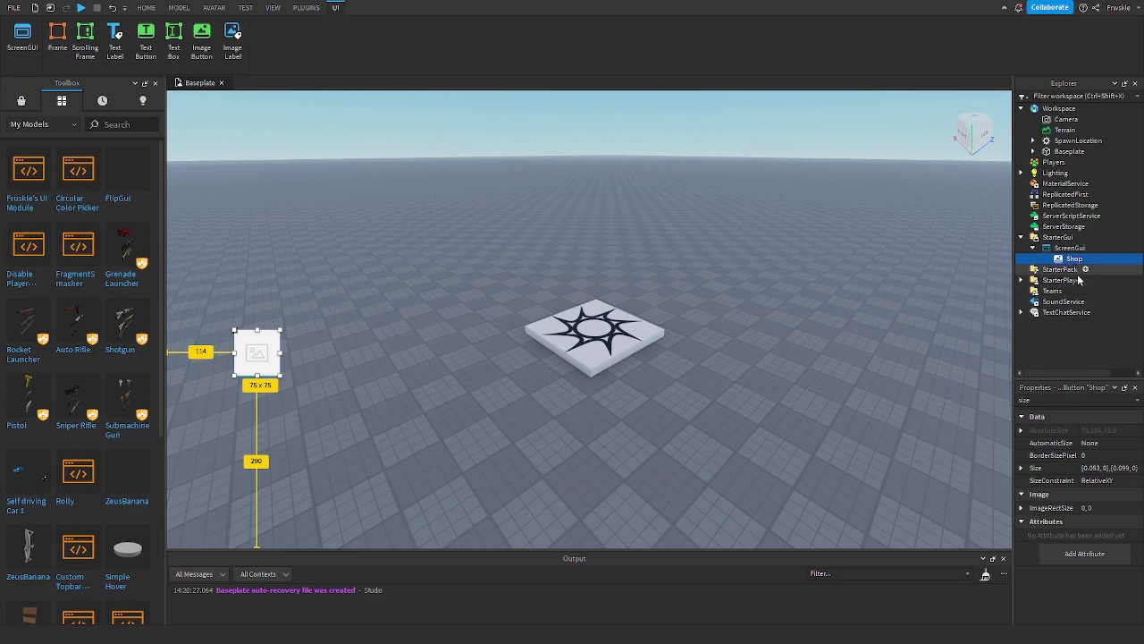
- Add a UICorner to the Shop button and set its CornerRadius to 1,0
click(1091, 258)
text(ui)
click(259, 127)
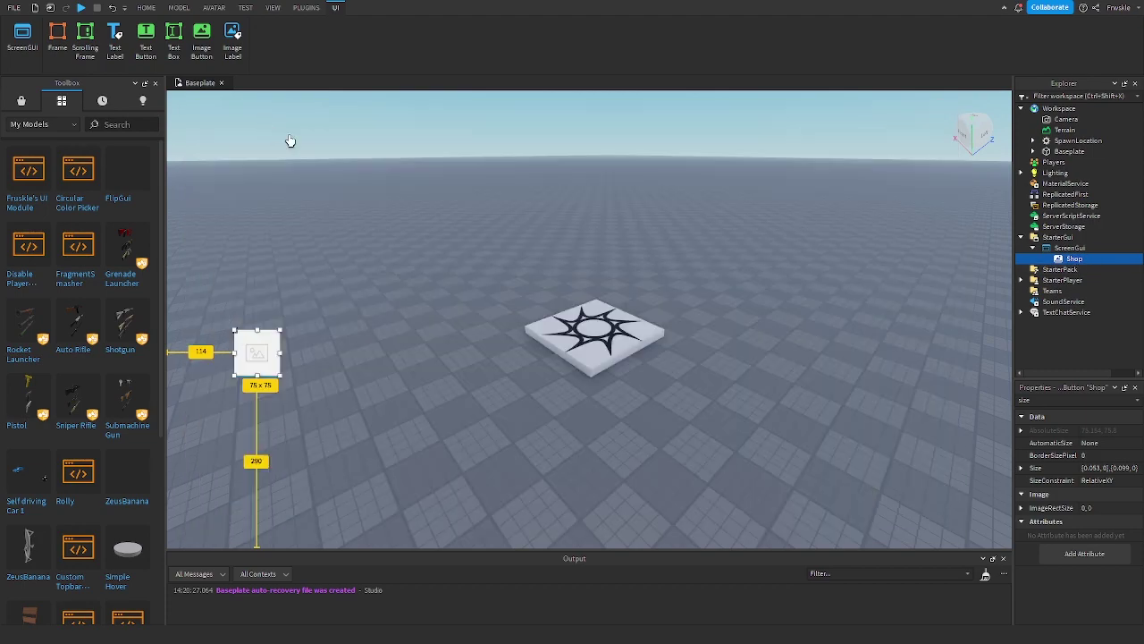
click(1089, 271)
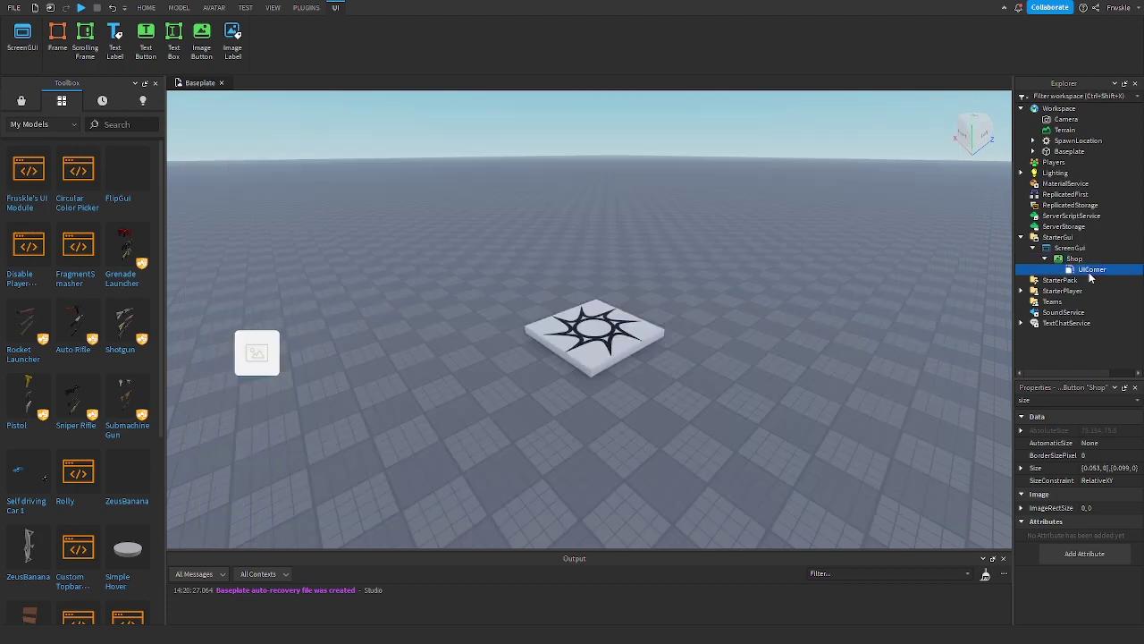
double_click(1084, 403)
key(BackSpace)
click(1099, 431)
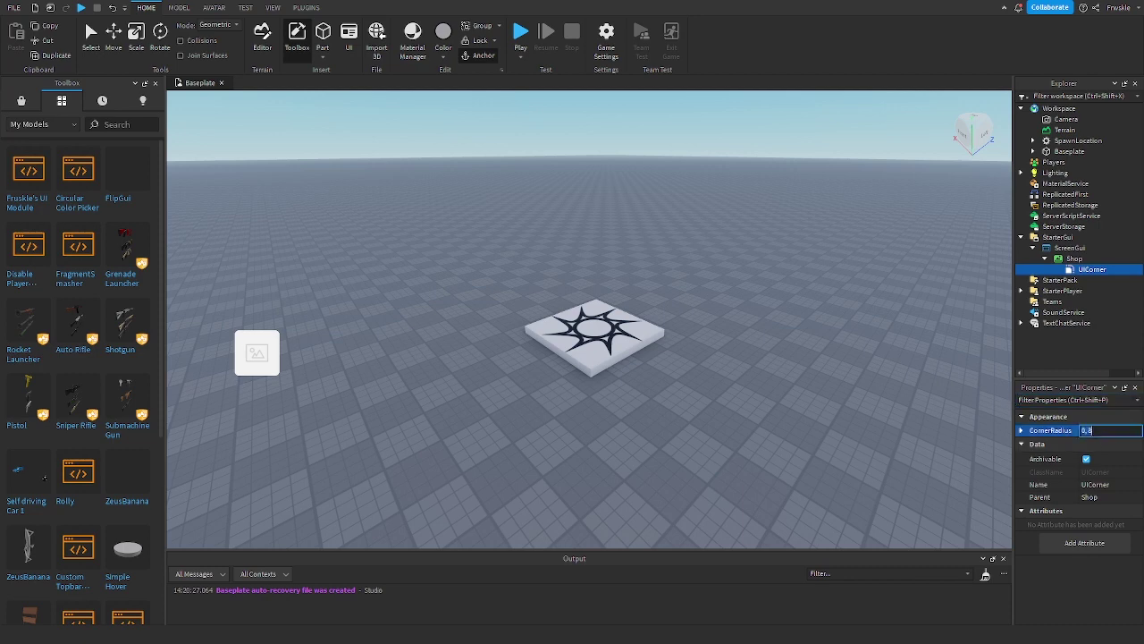
text(1,0)
key(Return)
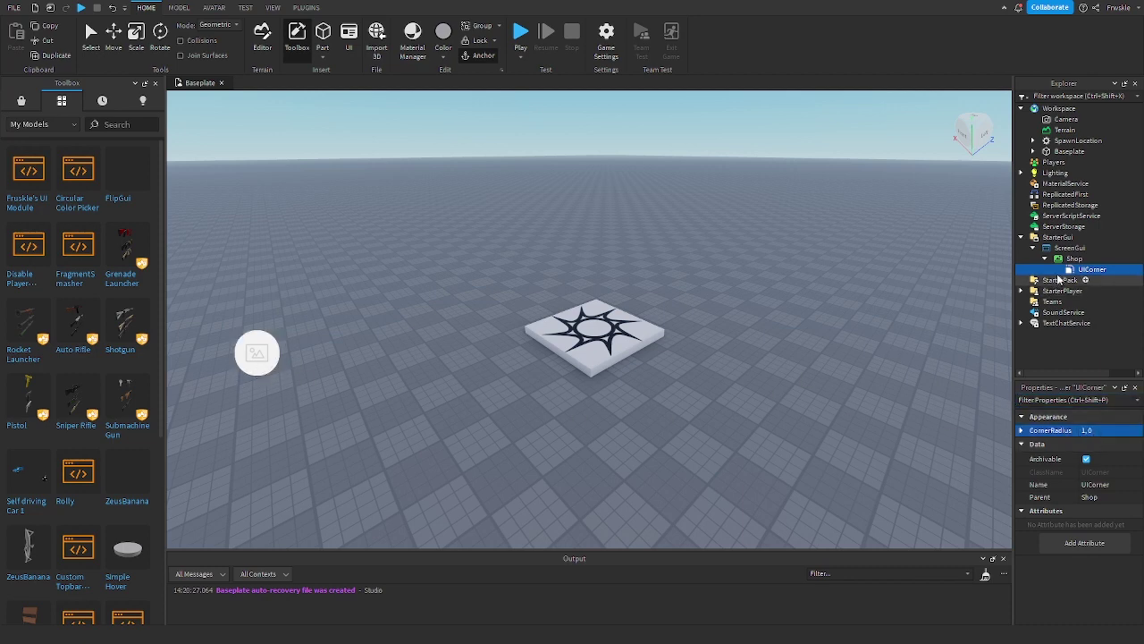
- Clear the placeholder from the Shop button's Image property
click(1078, 258)
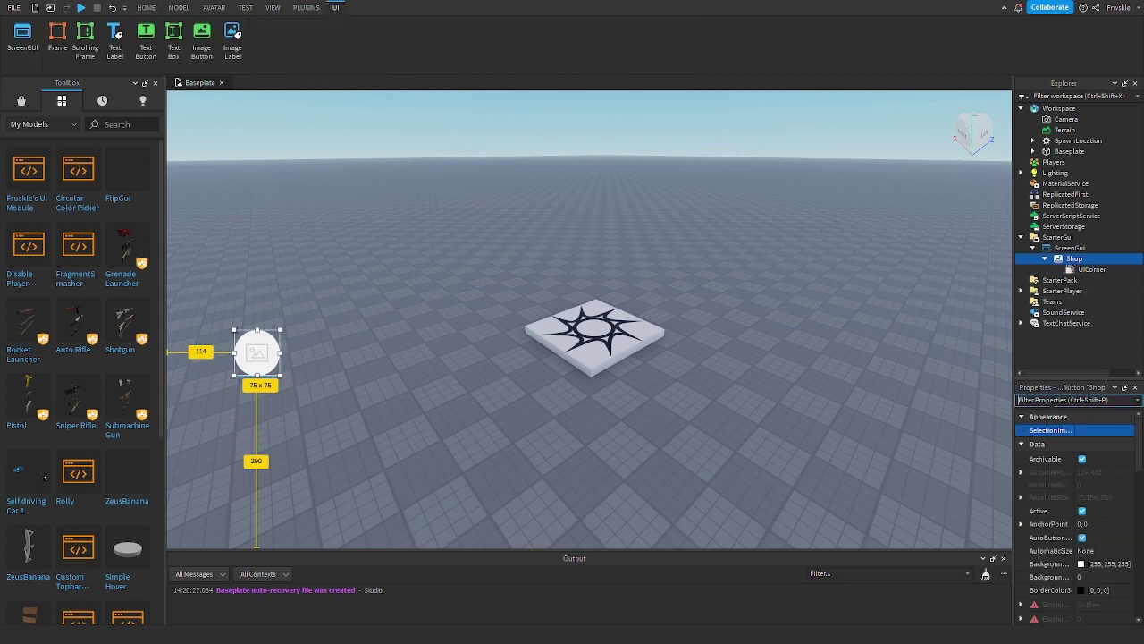
text(ima)
click(1108, 471)
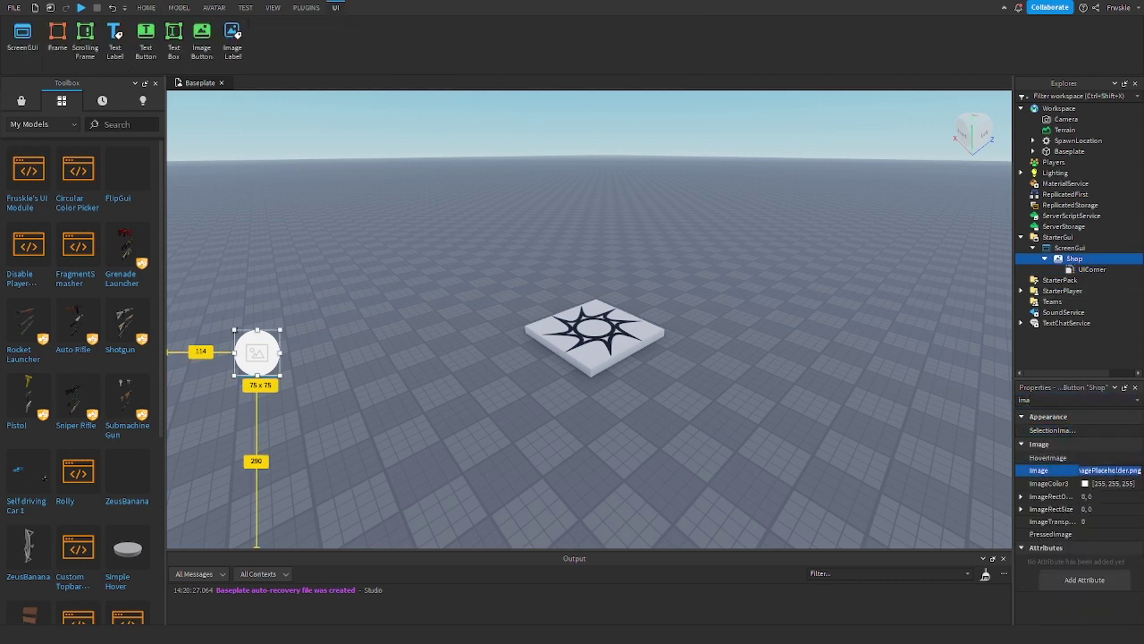
key(BackSpace)
key(Return)
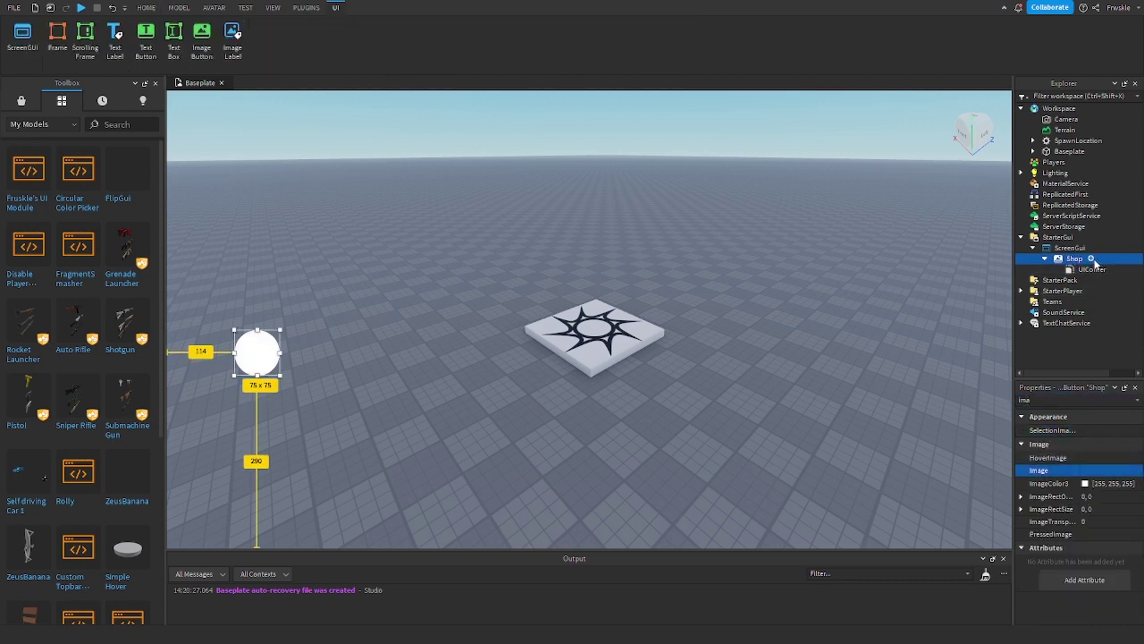
- Add a UIStroke to the Shop button and set its Thickness to 3
click(1094, 259)
text(str)
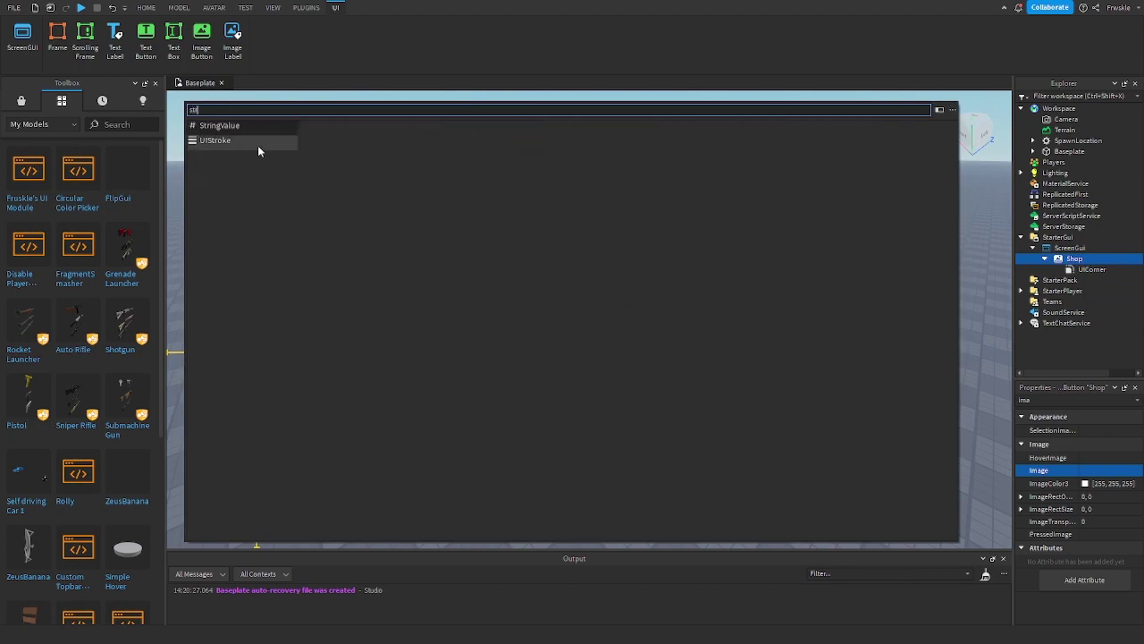
click(258, 142)
click(1084, 280)
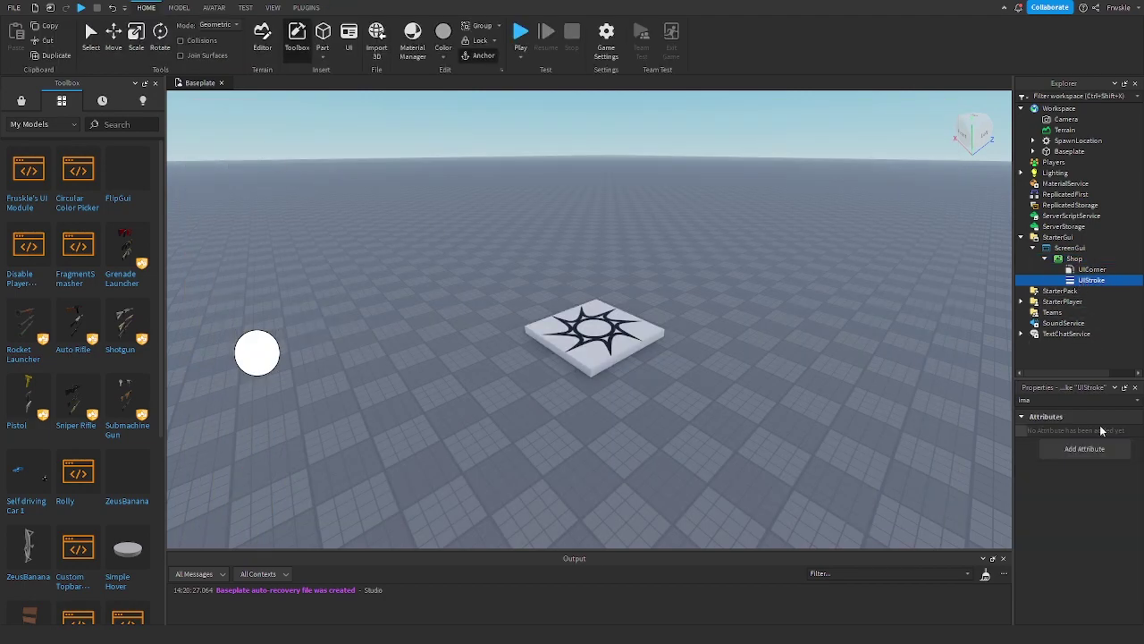
click(1066, 401)
key(BackSpace)
key(BackSpace)
key(BackSpace)
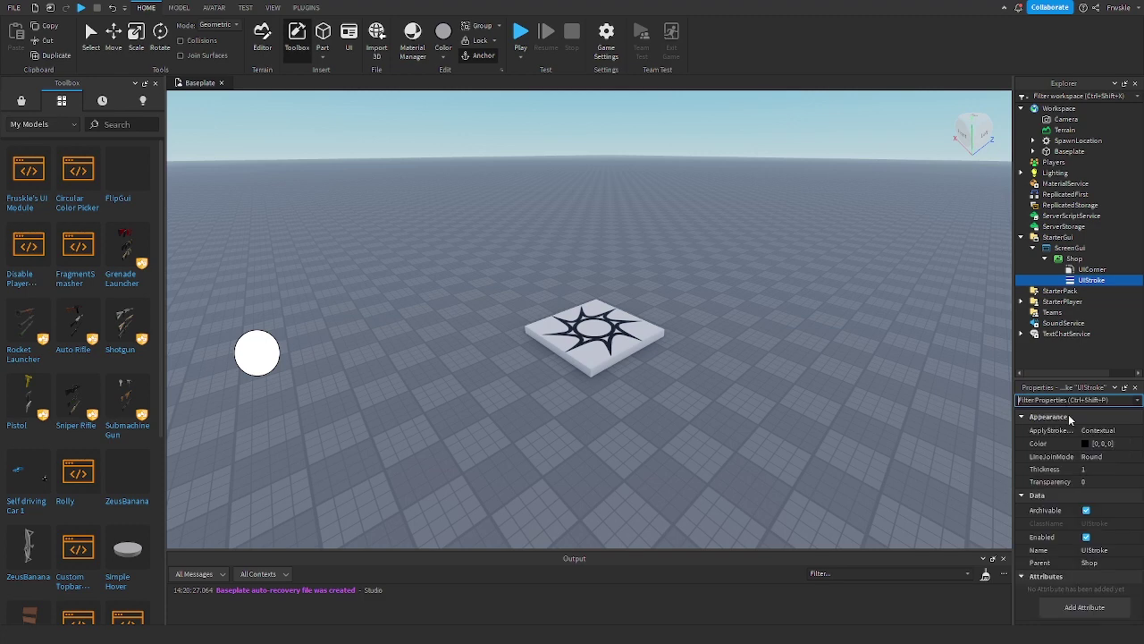
click(1090, 472)
text(3)
key(Return)
click(909, 445)
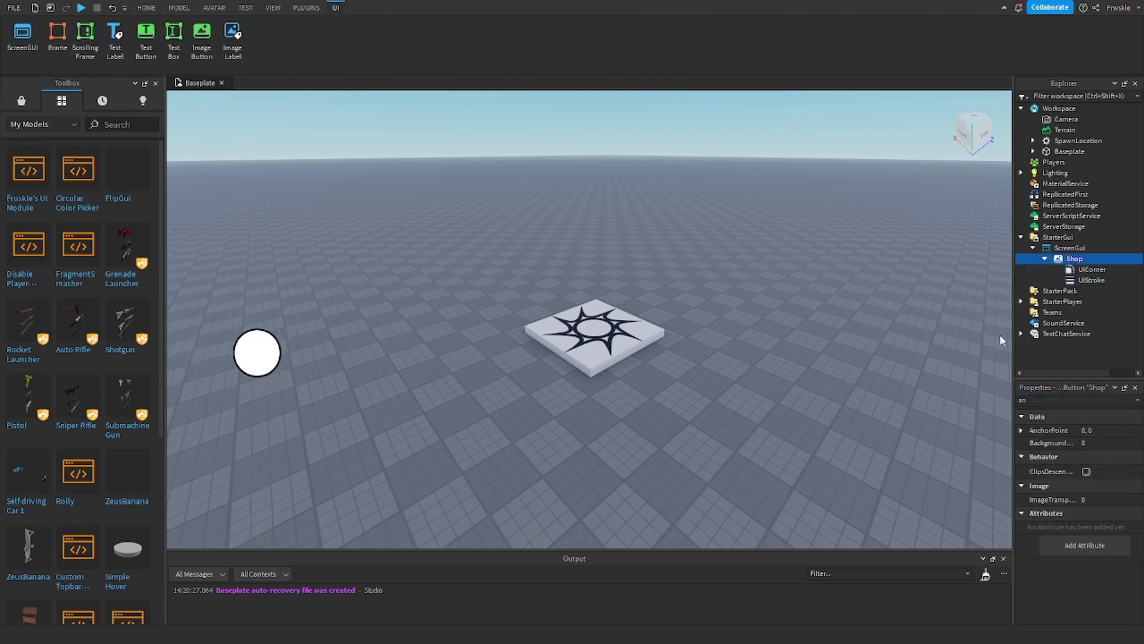
- Set the Shop button's AnchorPoint to 0.5, 0.5
click(1067, 261)
click(1099, 430)
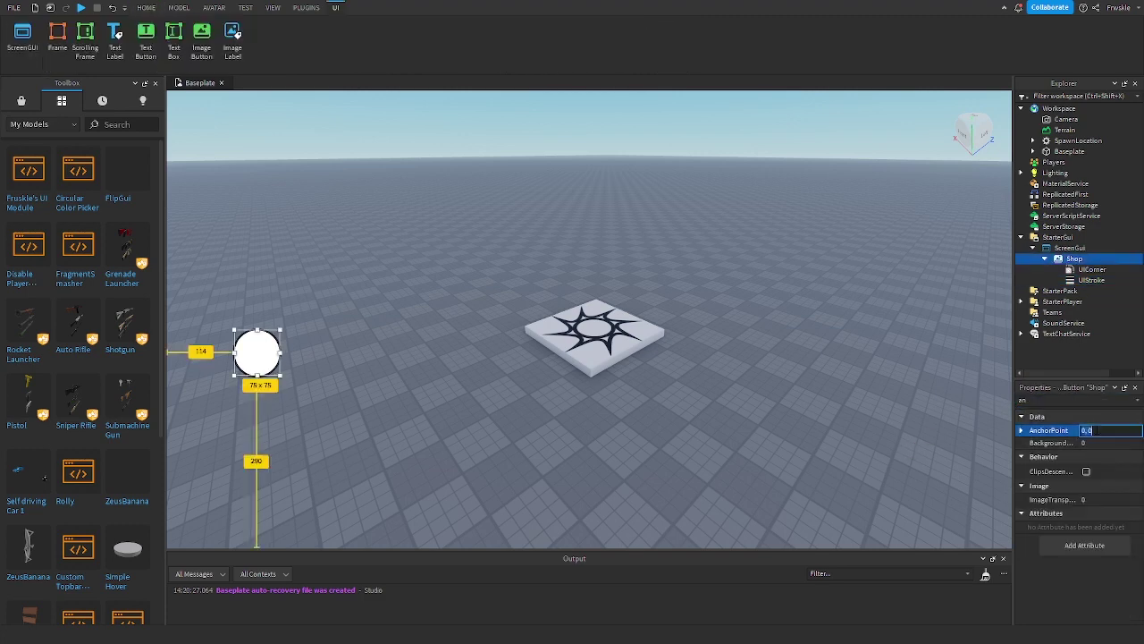
text(.5)
key(Return)
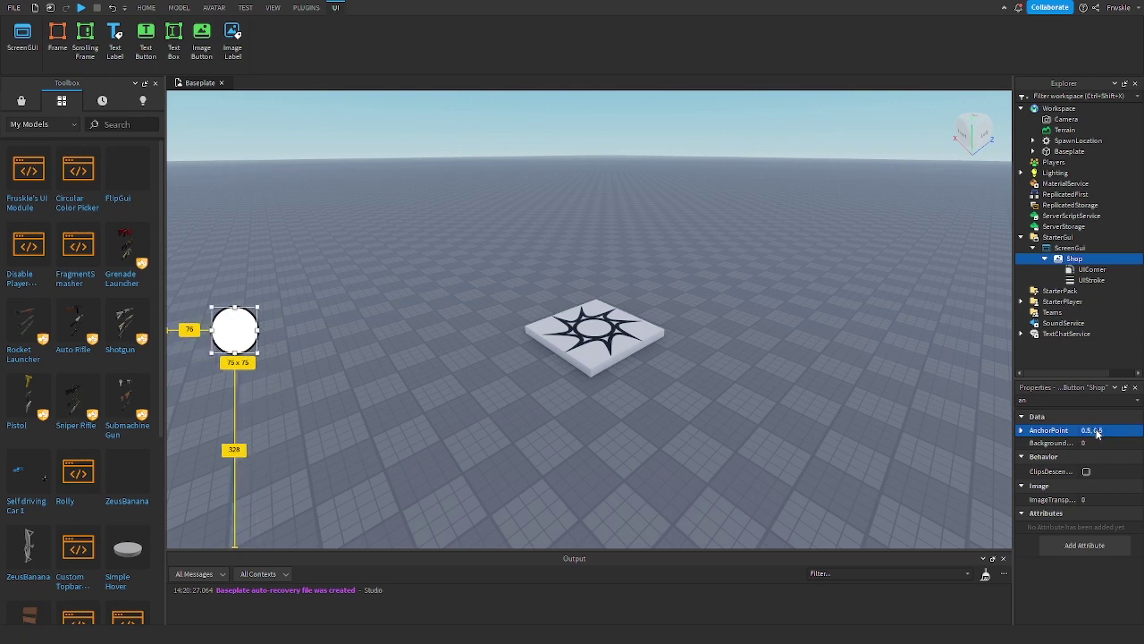
- Change the Shop button's Position so it sits vertically centred near the left edge of the viewport
click(1064, 399)
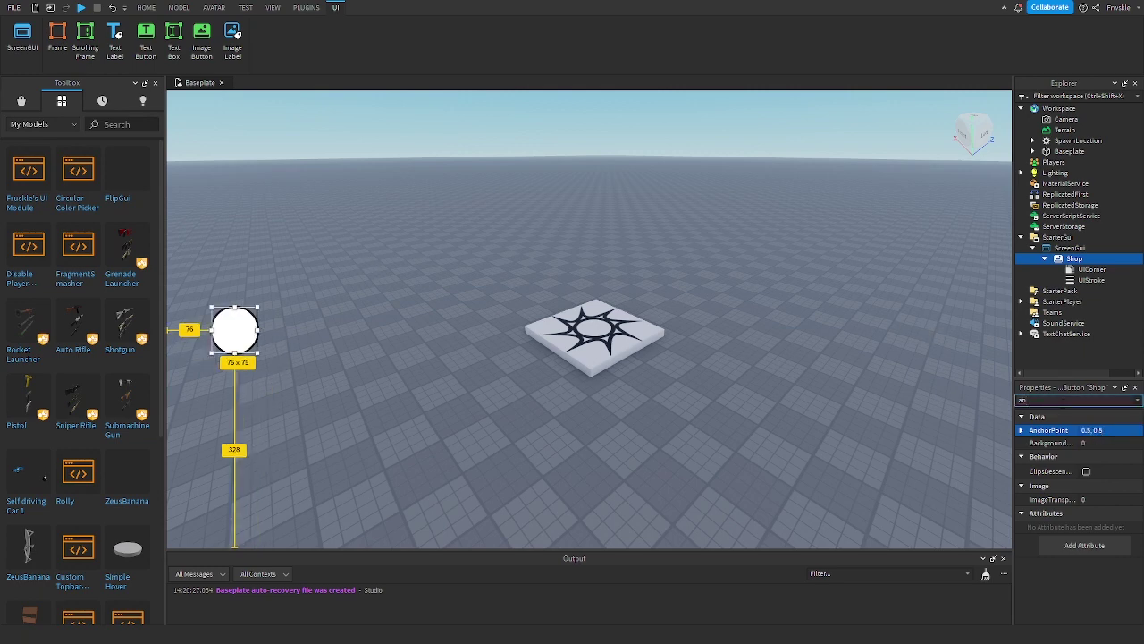
key(BackSpace)
key(BackSpace)
text(po)
click(1118, 459)
click(995, 366)
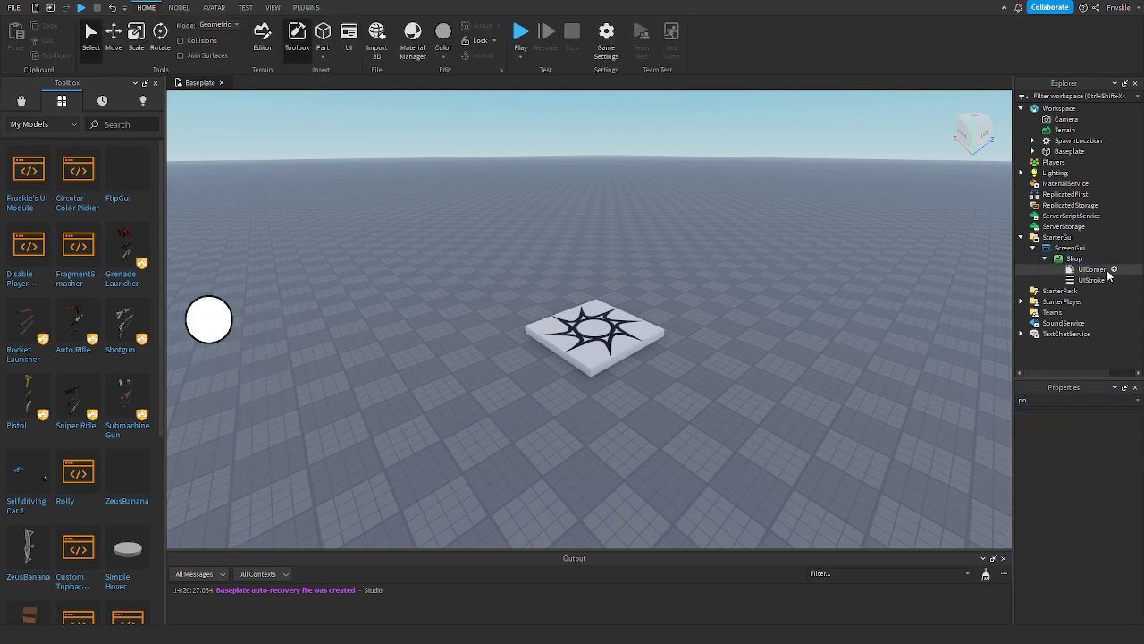
- Insert a TextLabel inside the Shop button
click(1071, 259)
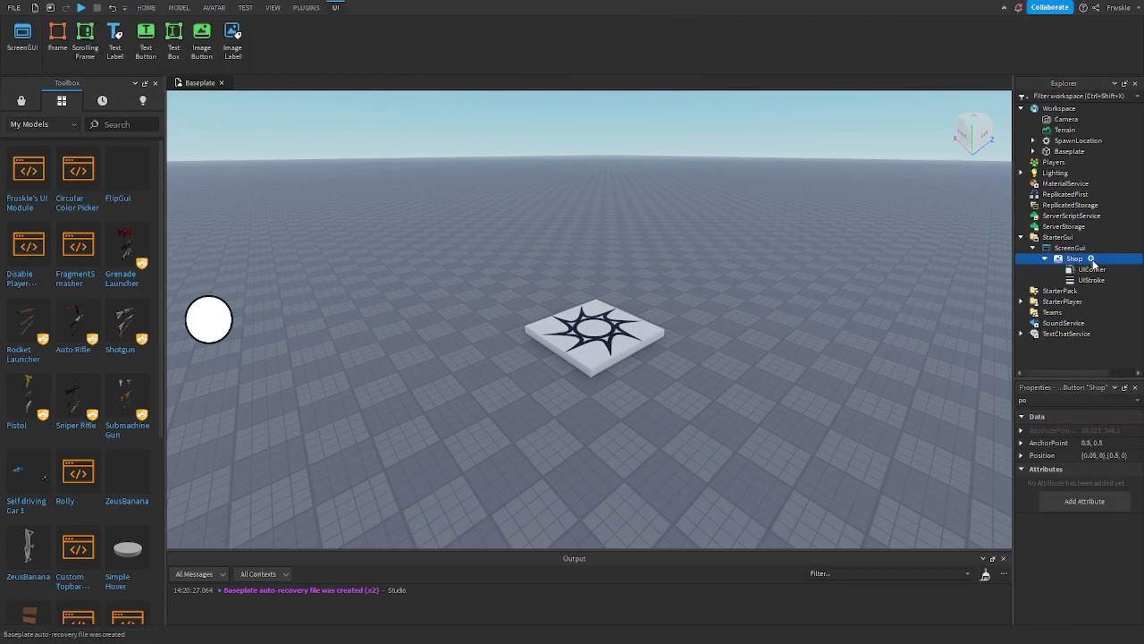
click(1091, 259)
text(tex)
click(230, 128)
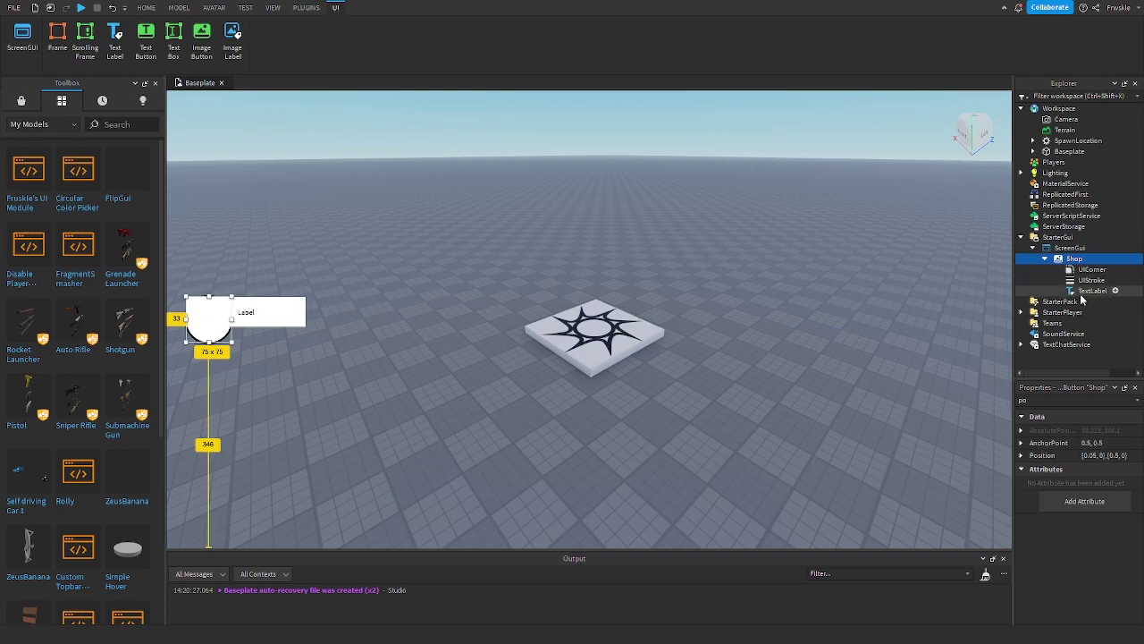
- Set the Shop button's TextLabel Size to {1, 0},{0.348, 0}
click(1085, 291)
click(1067, 401)
text(po)
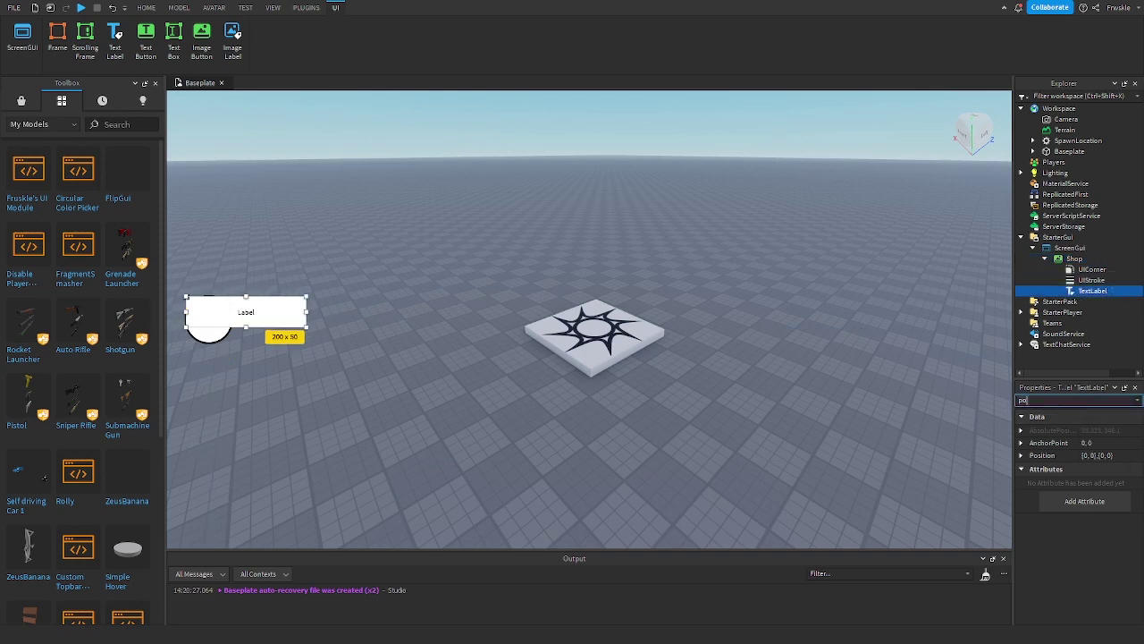
key(BackSpace)
key(BackSpace)
text(size)
click(1109, 468)
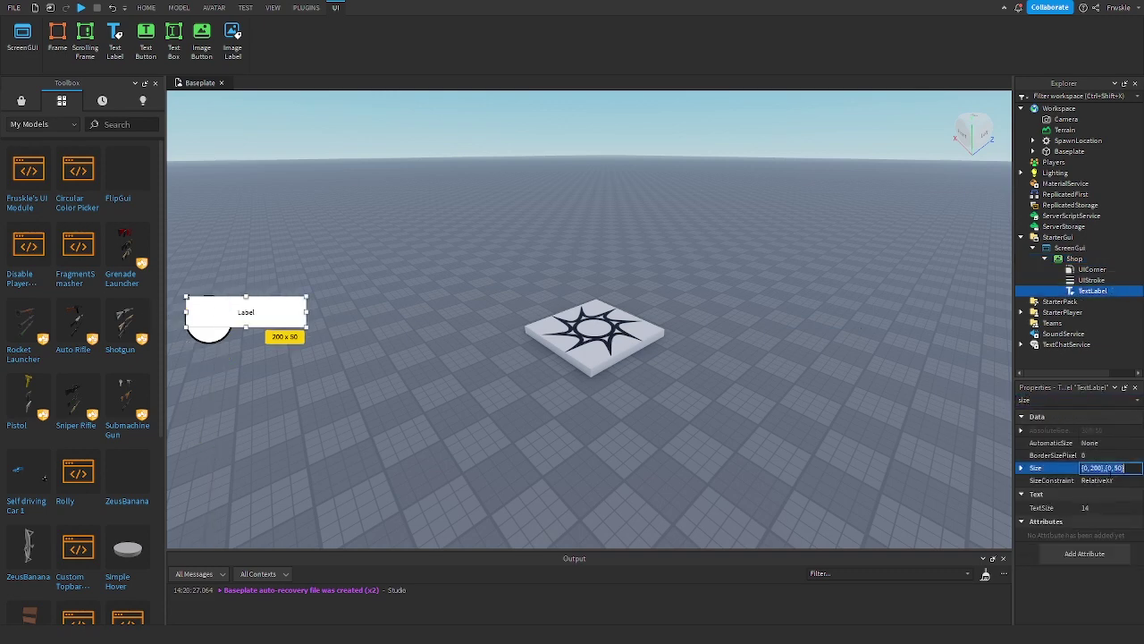
text(1, 0},{0.348, 0)
key(Return)
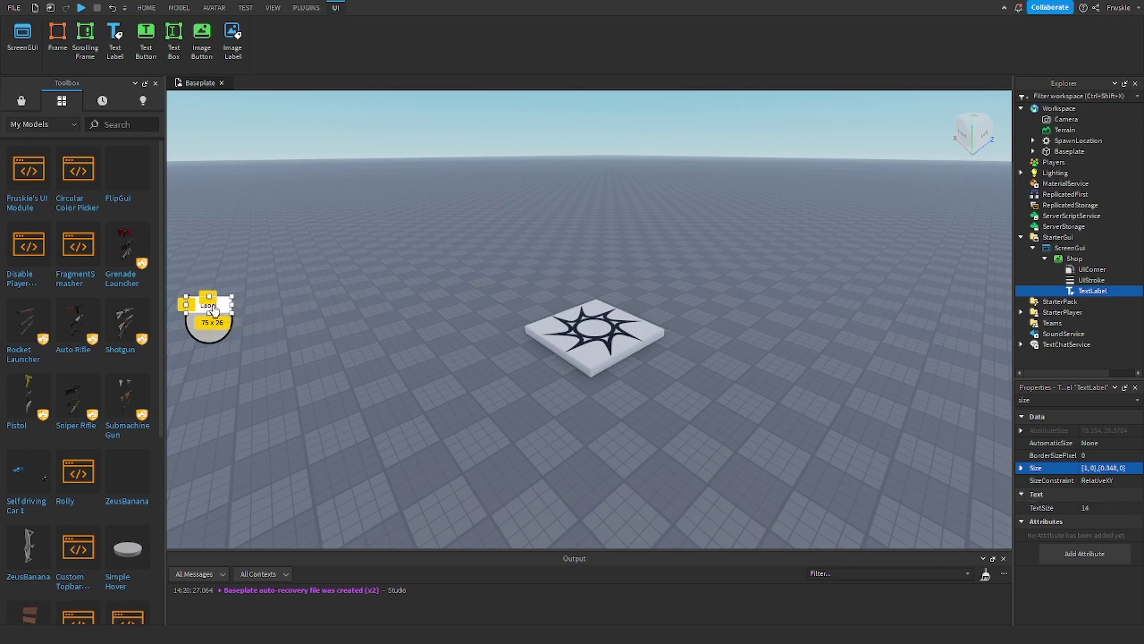
- Set the TextLabel's Position to {0, 0},{0.867, 0}
click(1094, 280)
click(1093, 291)
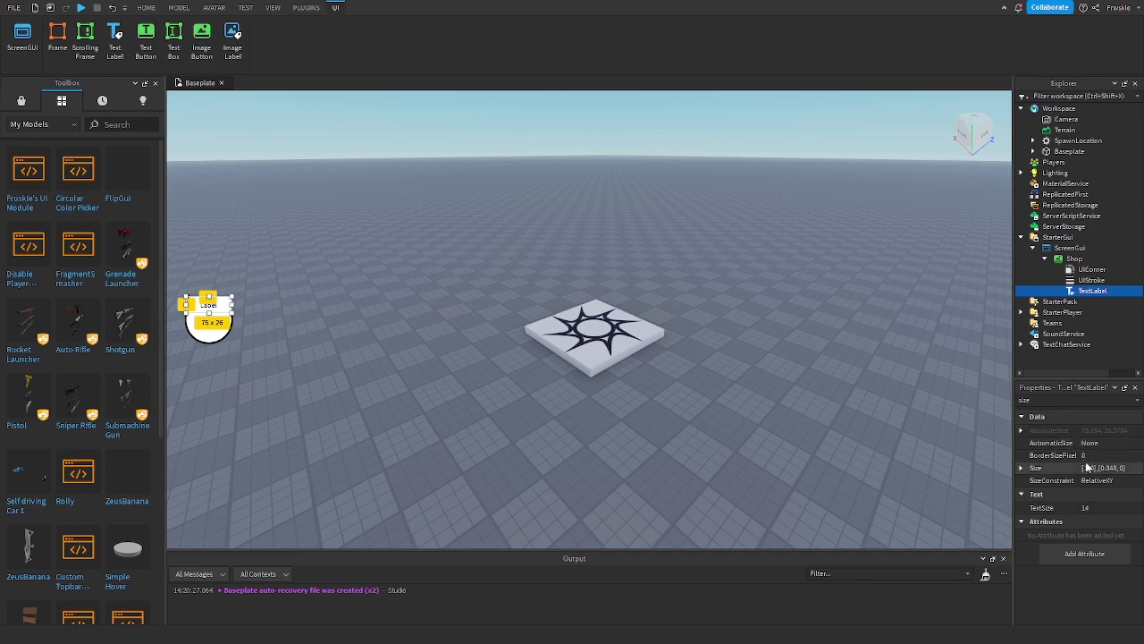
click(1087, 467)
click(1061, 400)
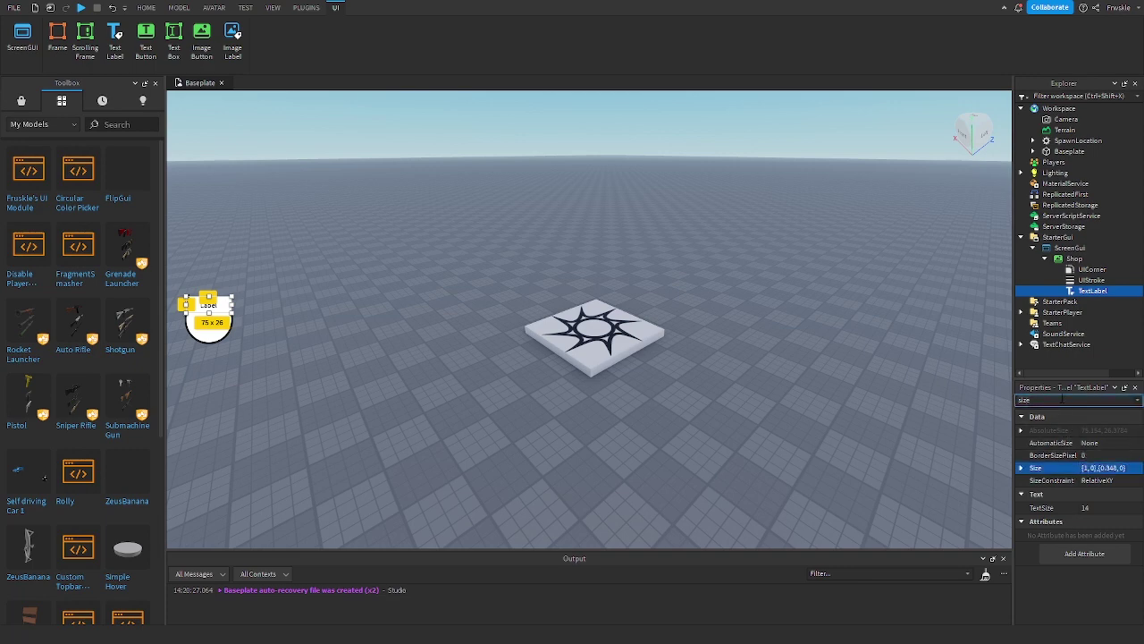
key(ctrl+a)
text(po)
click(1091, 456)
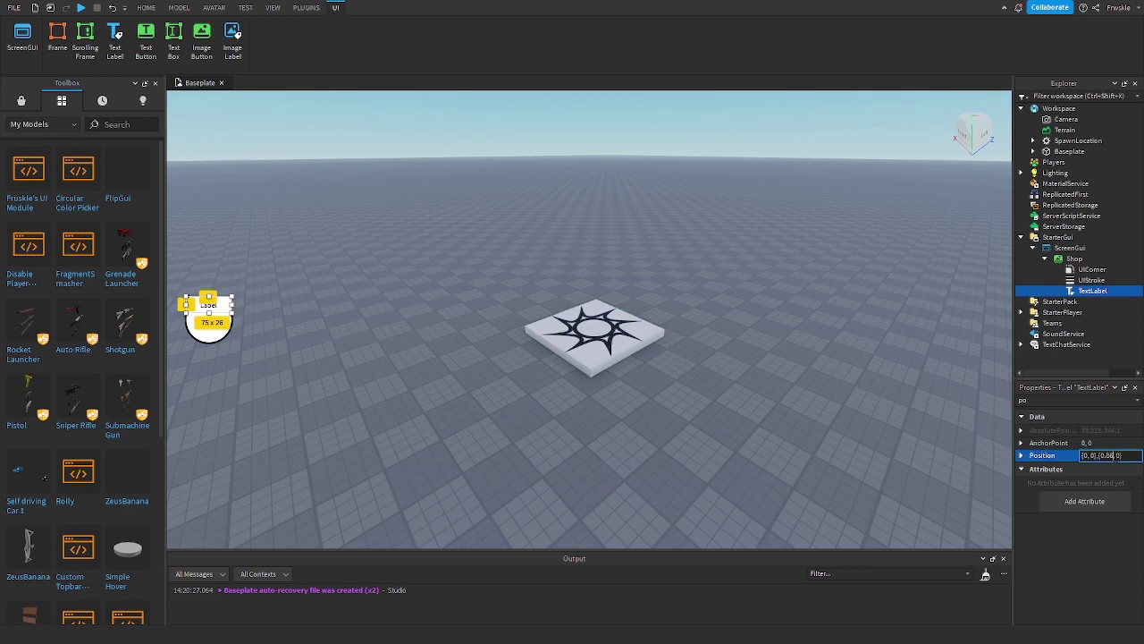
key(Return)
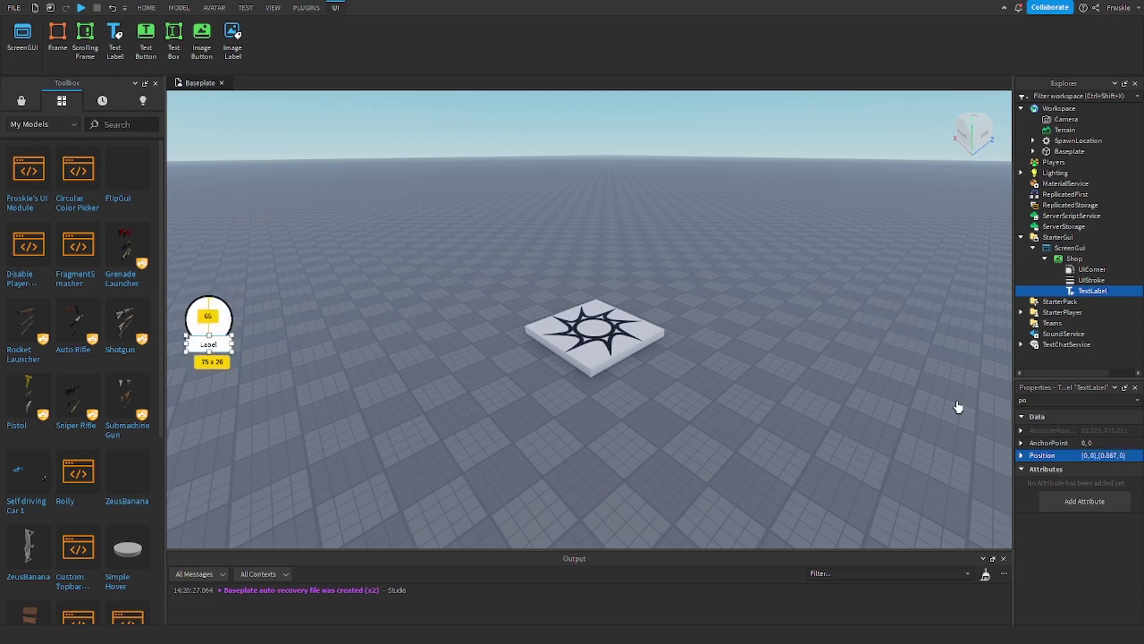
- Enable TextScaled on the TextLabel and set its background transparency to 1
click(1046, 400)
key(ctrl+a)
text(sca)
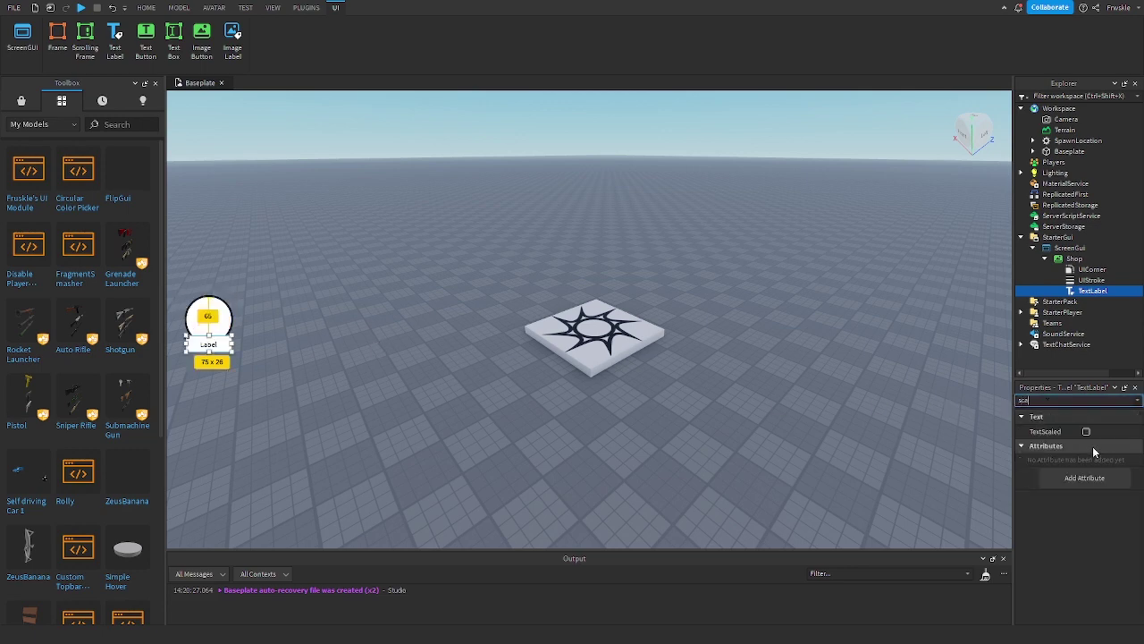
click(1086, 432)
key(ctrl+a)
text(bac)
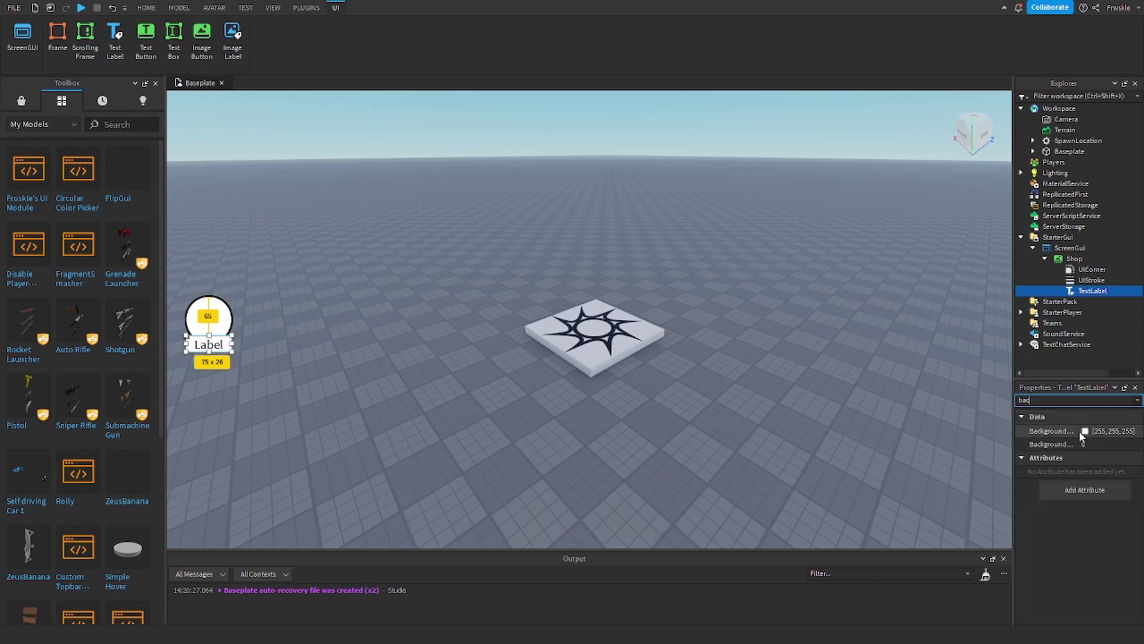
click(1086, 444)
text(1)
key(Return)
- Change the TextLabel's font to Fredoka One
click(1037, 400)
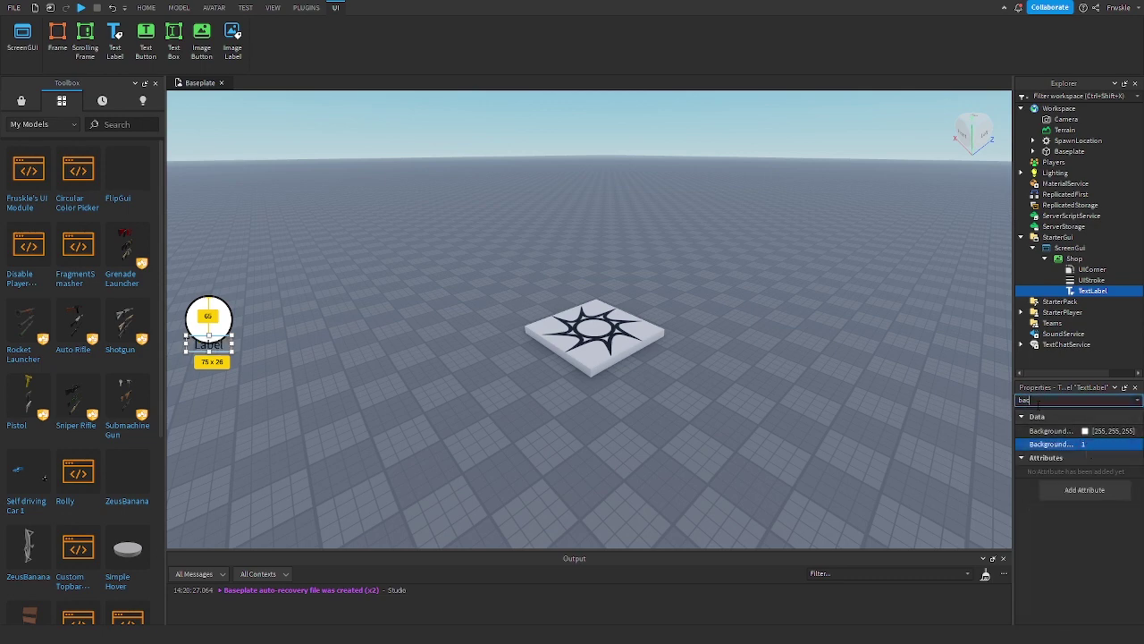
key(ctrl+a)
text(fo)
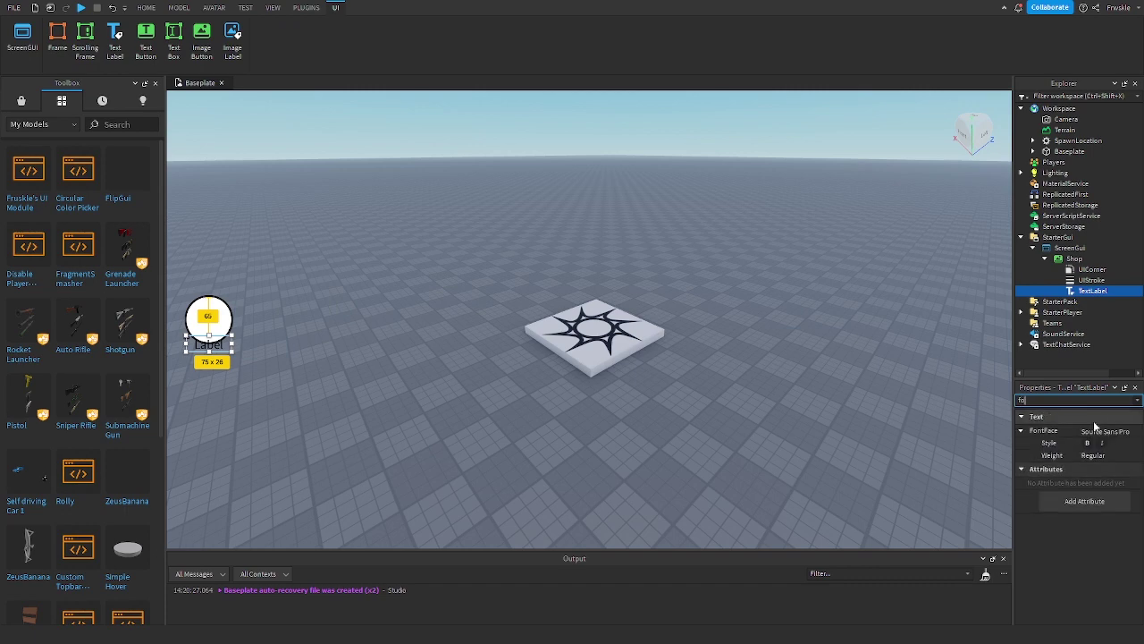
click(1100, 431)
click(1108, 242)
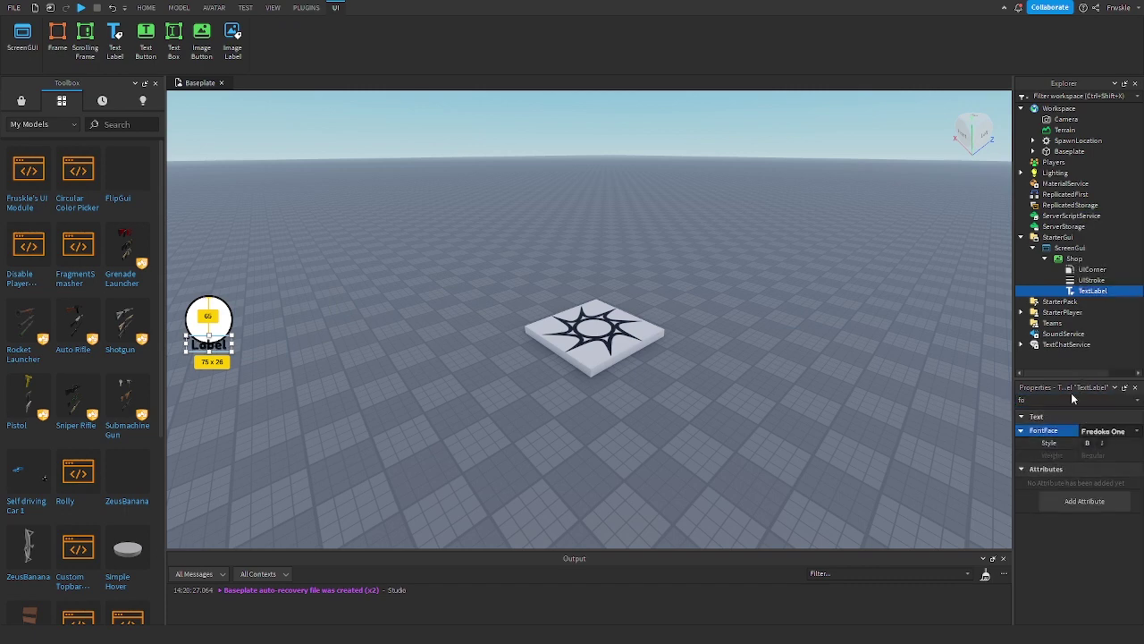
- Set the TextLabel's TextColor3 to white (255, 255, 255)
key(BackSpace)
key(BackSpace)
text(tex)
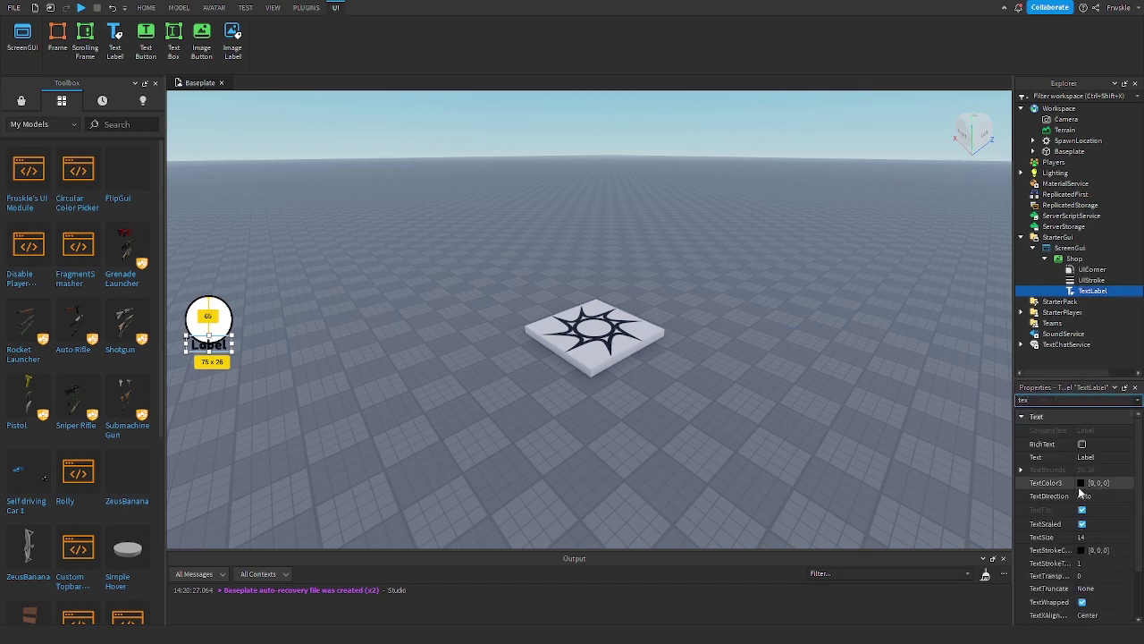
click(1080, 486)
click(510, 379)
click(649, 427)
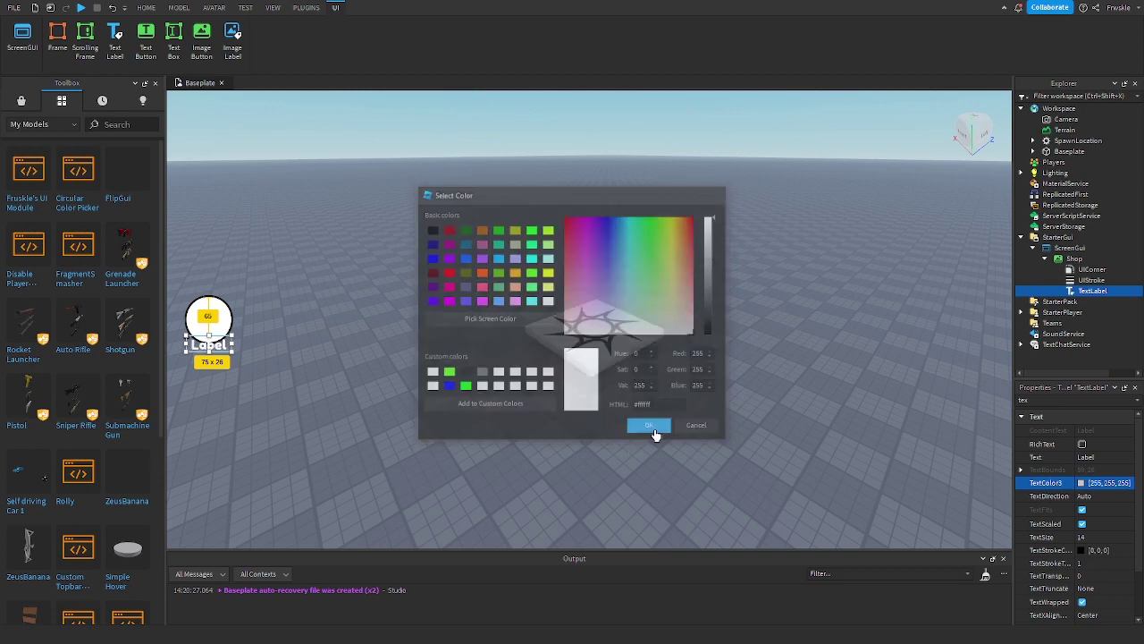
- Copy the Shop button's UIStroke into the TextLabel
click(1089, 280)
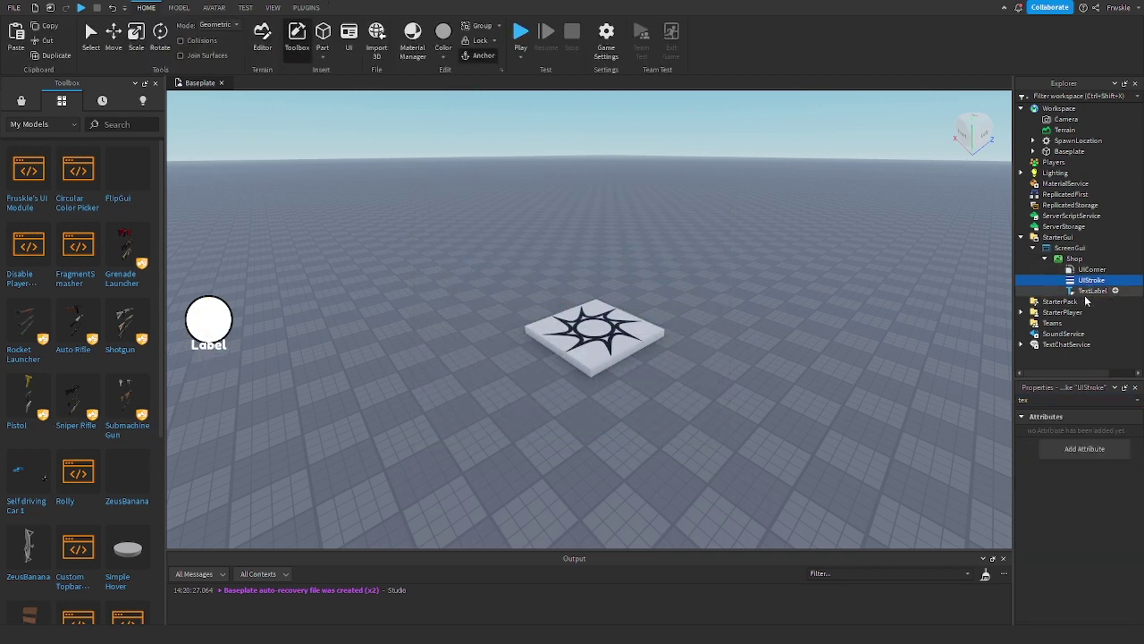
right_click(1087, 291)
click(1007, 250)
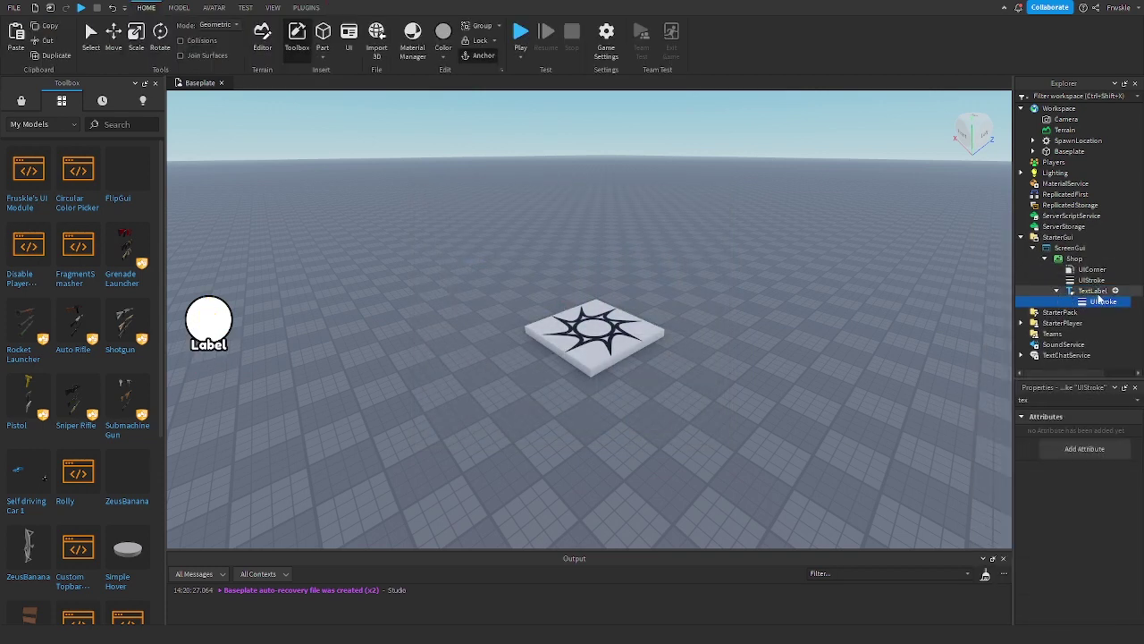
- Rename the TextLabel to Label
click(1096, 294)
double_click(1095, 294)
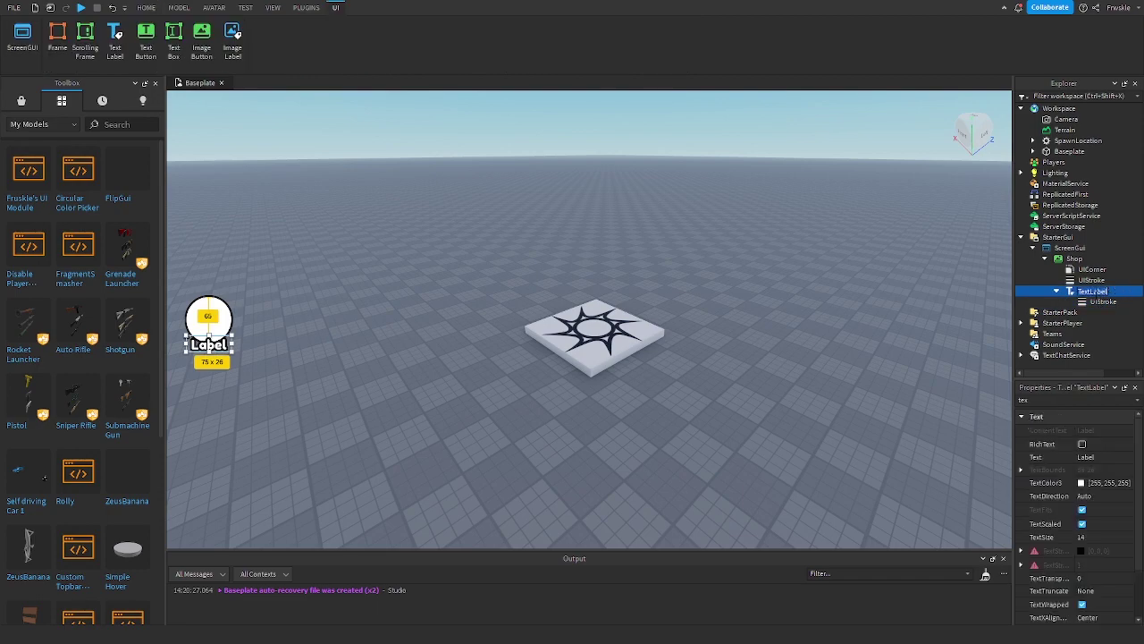
text(Label)
key(Return)
- Insert an ImageLabel inside the Shop button and set its Size to {0.8, 0},{0.8, 0}
click(1089, 260)
click(1090, 258)
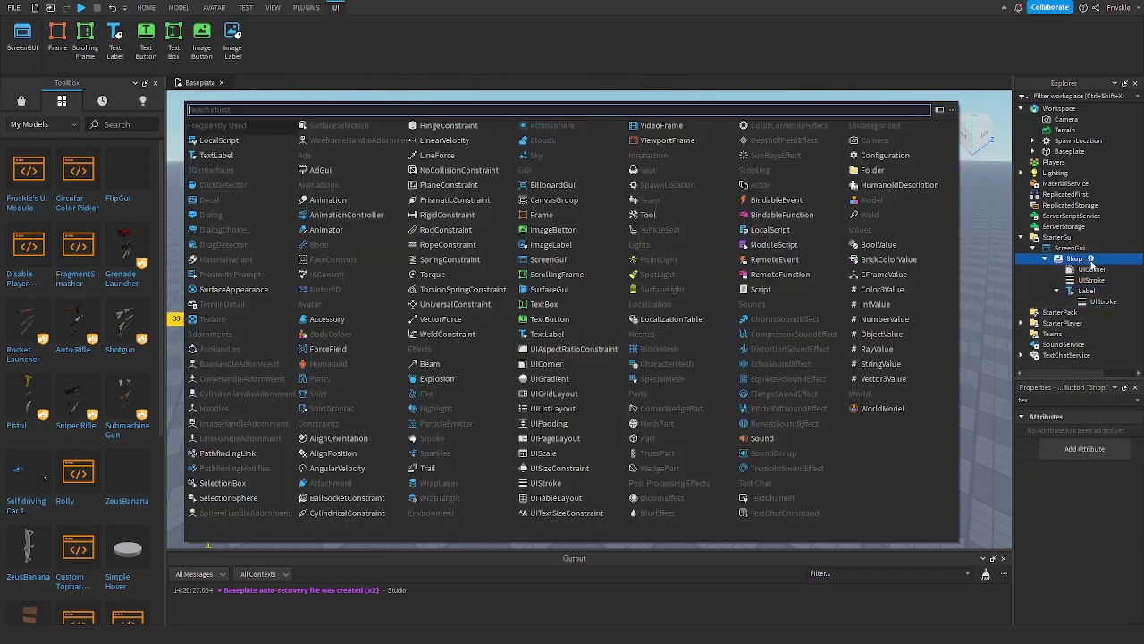
text(im)
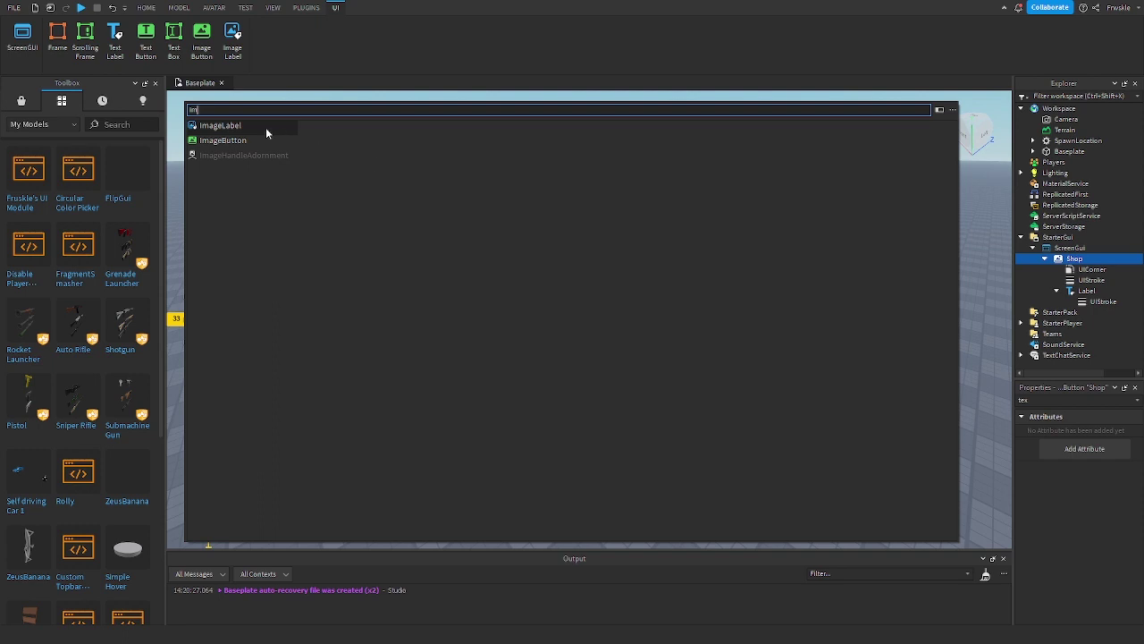
click(265, 130)
click(1085, 289)
click(1112, 469)
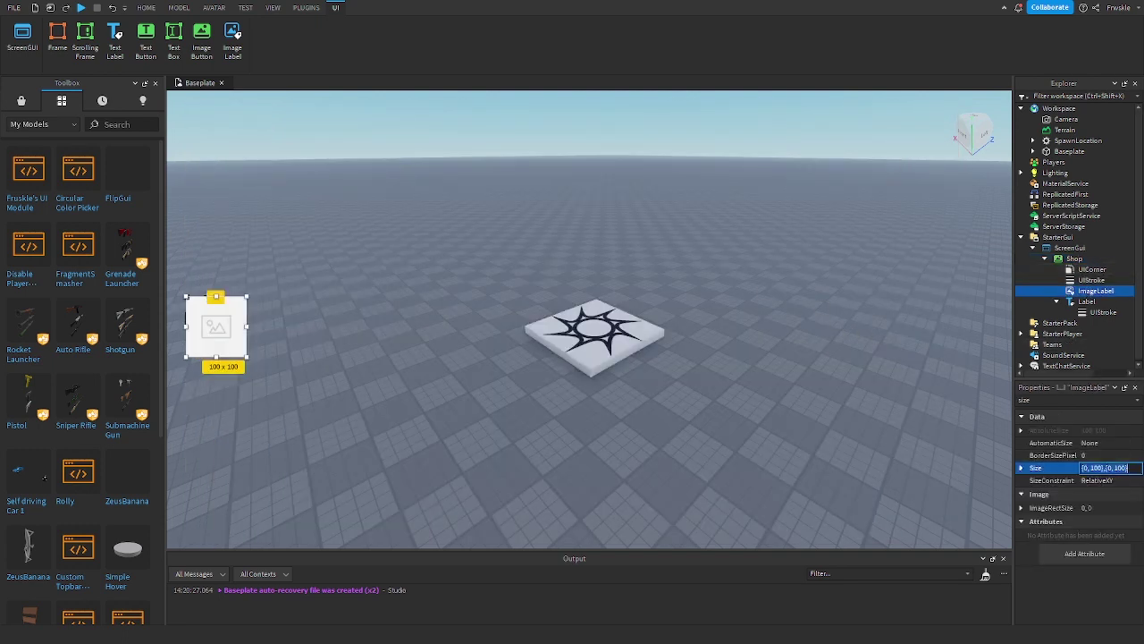
text(0.8,0,0.8,0)
key(Return)
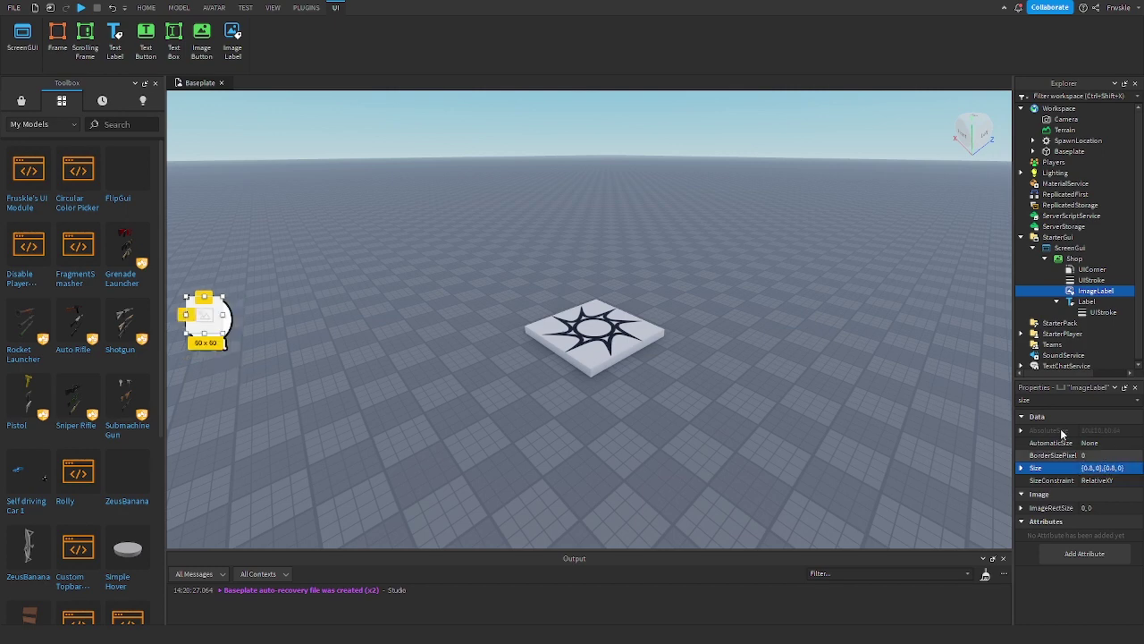
- Set the ImageLabel's AnchorPoint to 0.5, 0.5
double_click(1046, 399)
text(an)
click(1109, 430)
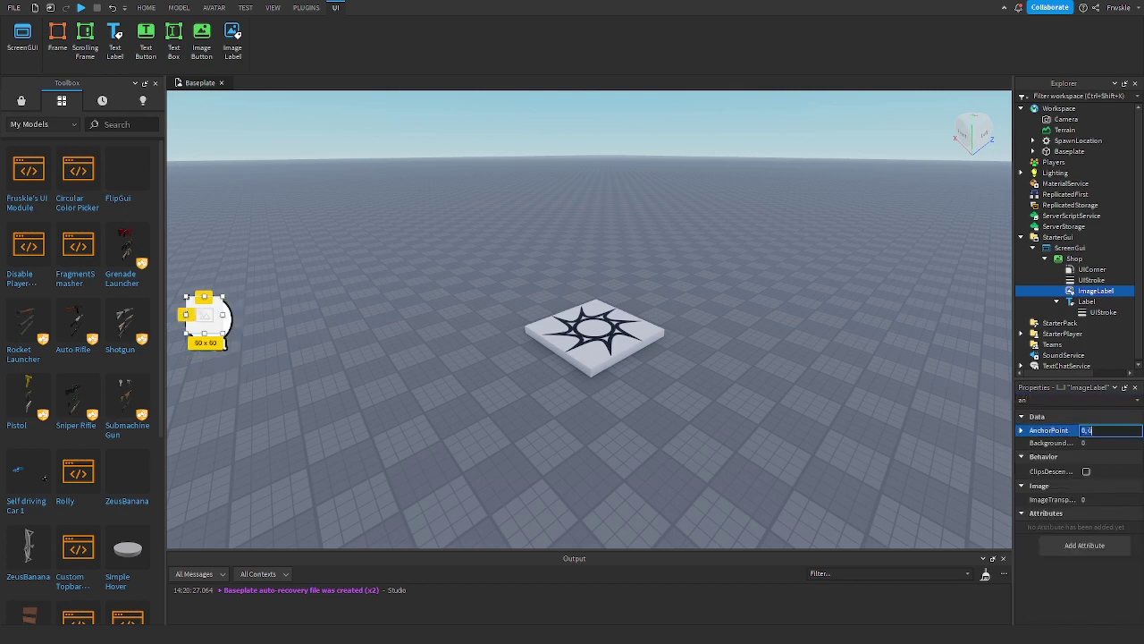
text(.5,.5)
key(Return)
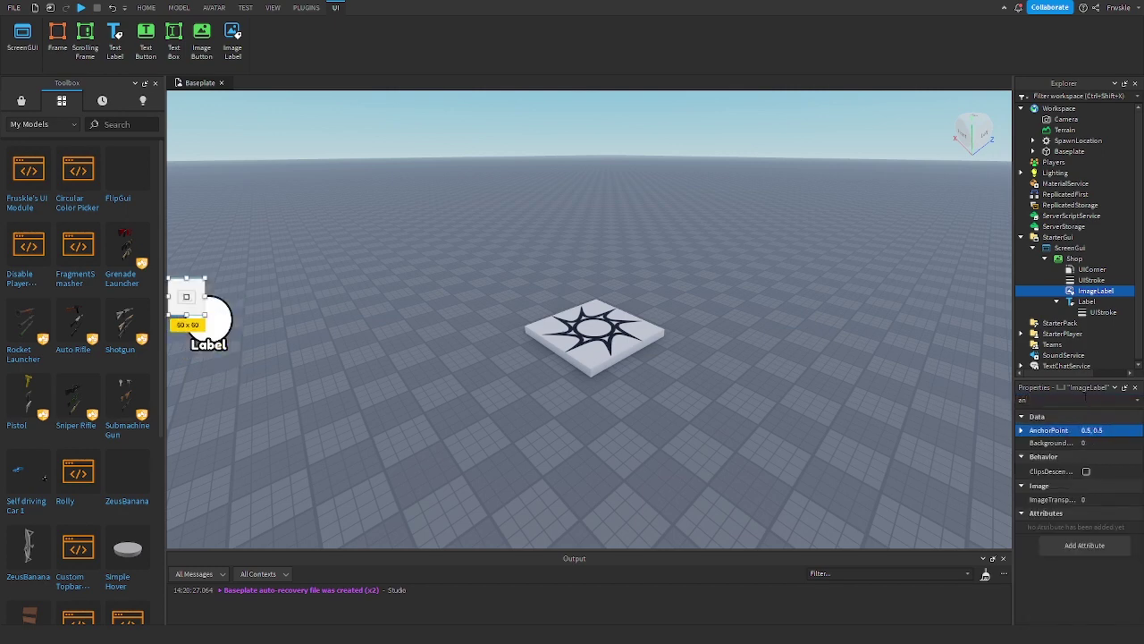
- Change the ImageLabel's Position so it sits centred on the Shop button
double_click(1090, 400)
text(po)
click(1087, 455)
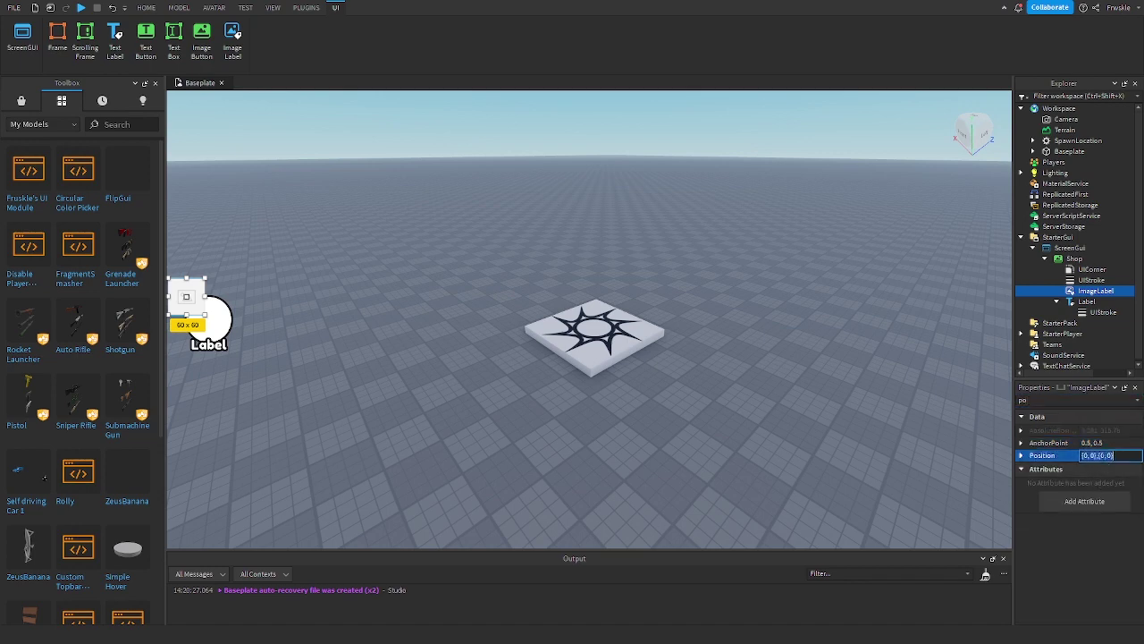
text(.4)
key(Return)
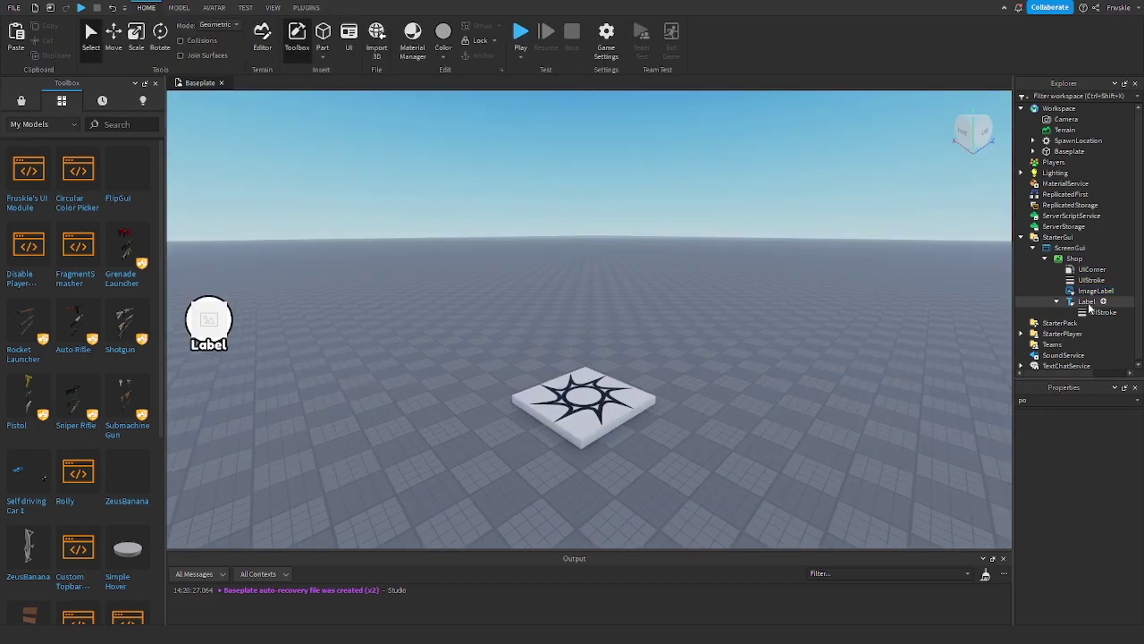
- Set the ImageLabel's background transparency to 1
double_click(1068, 399)
text(bac)
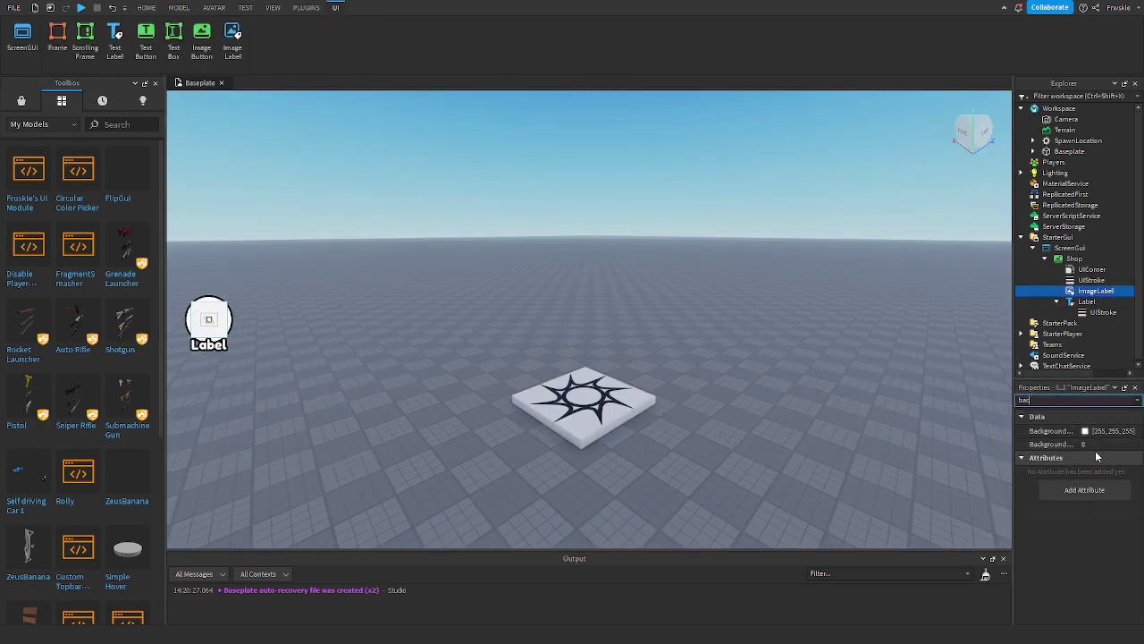
click(1095, 444)
text(1)
key(Return)
click(842, 472)
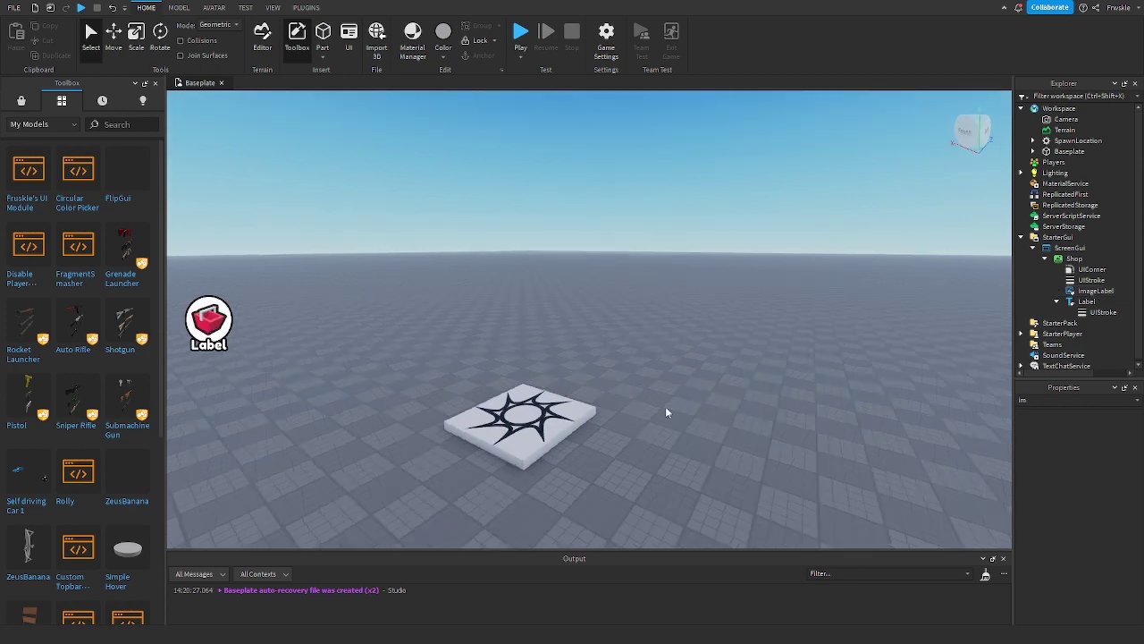
- Enlarge the ImageLabel inside the Shop button by raising its Size scale to 0.9, and collapse the Shop hierarchy
right_drag(665, 412, 572, 412)
click(1083, 258)
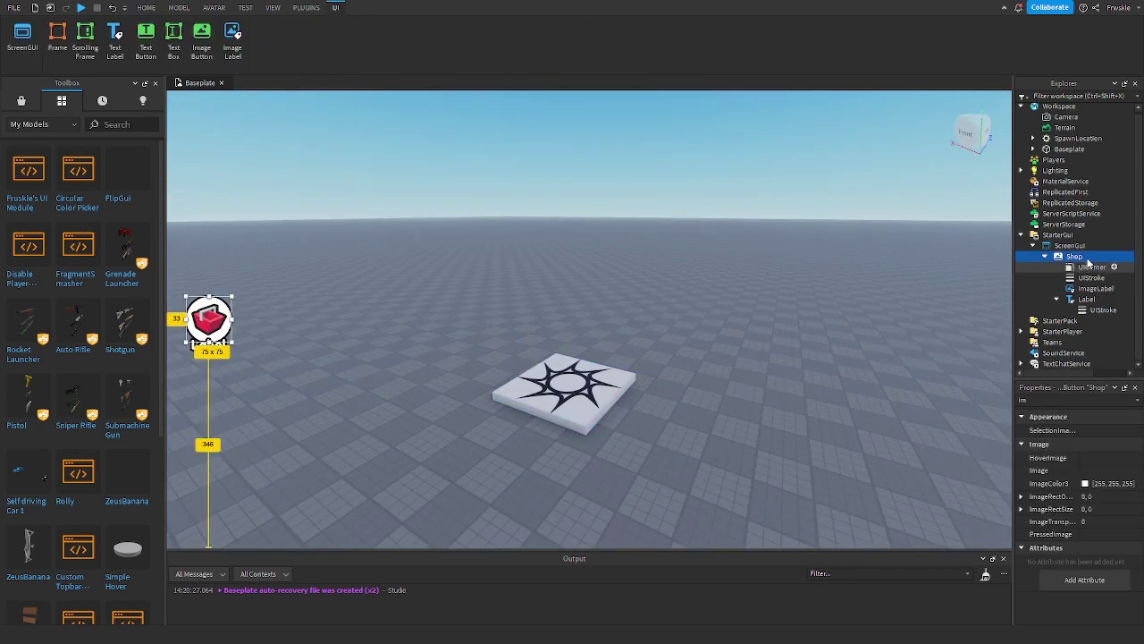
click(1091, 277)
click(1095, 288)
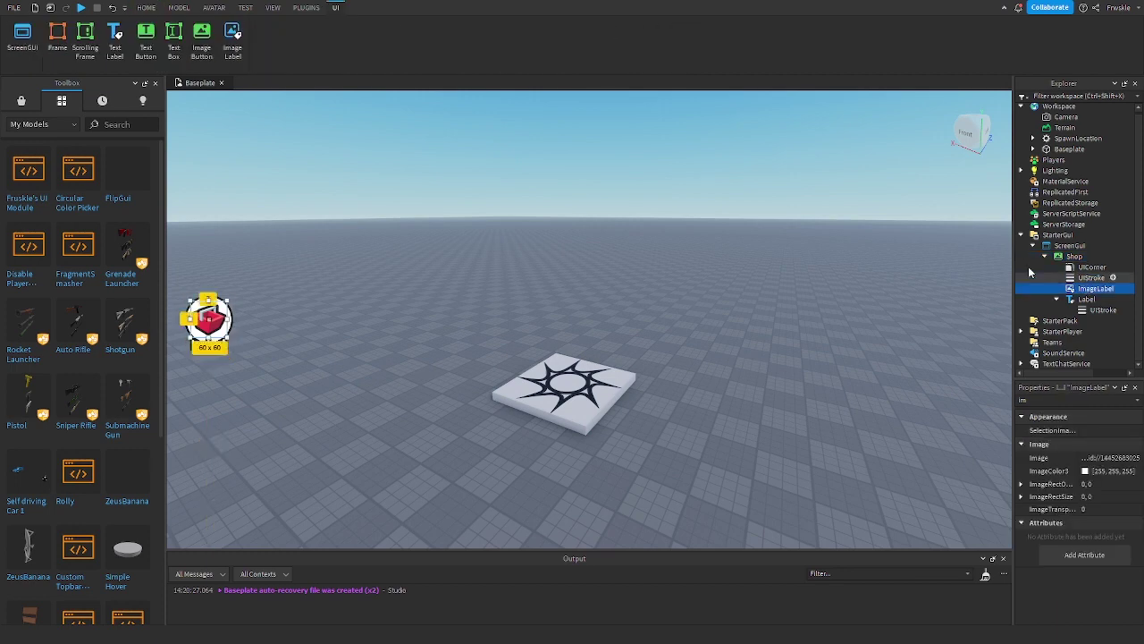
double_click(1048, 400)
text(size)
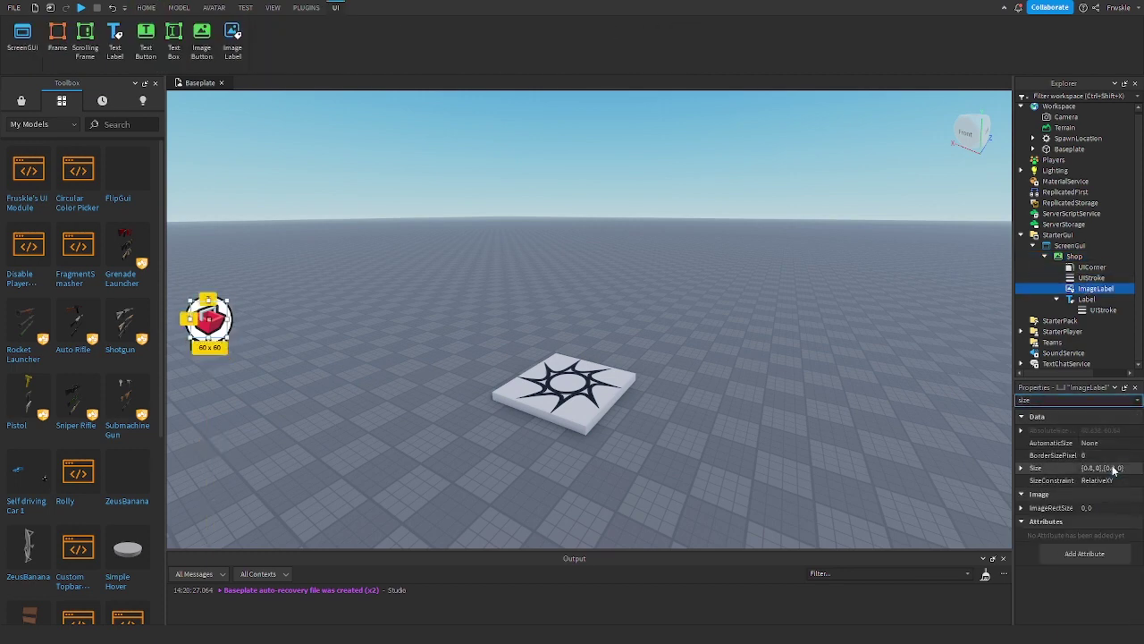
click(1114, 469)
text(.8,)
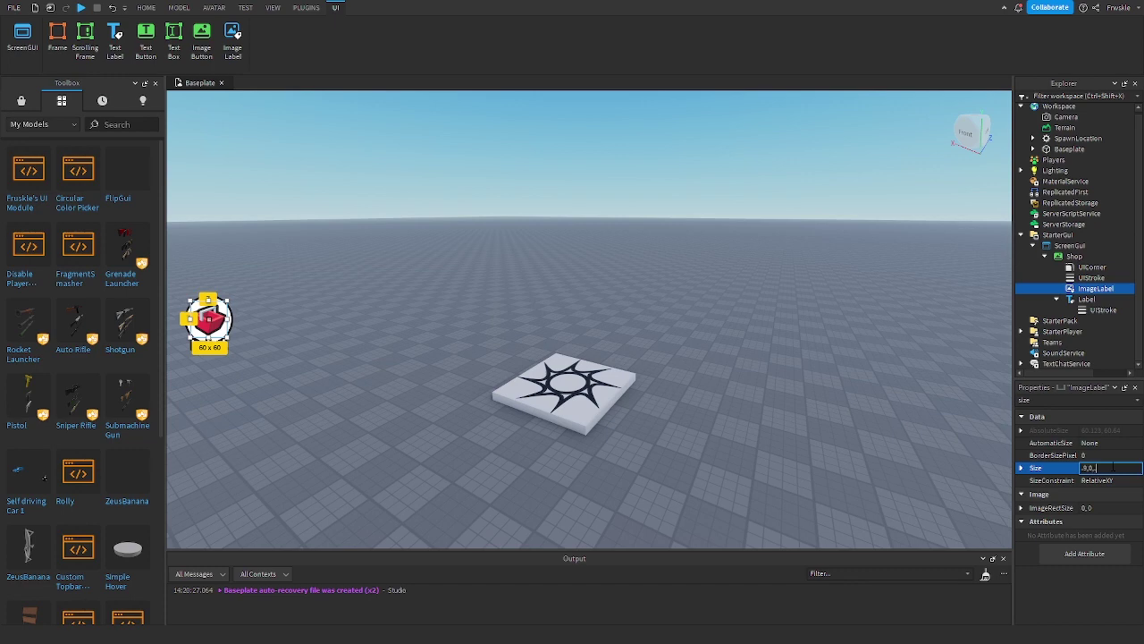
key(Return)
click(870, 470)
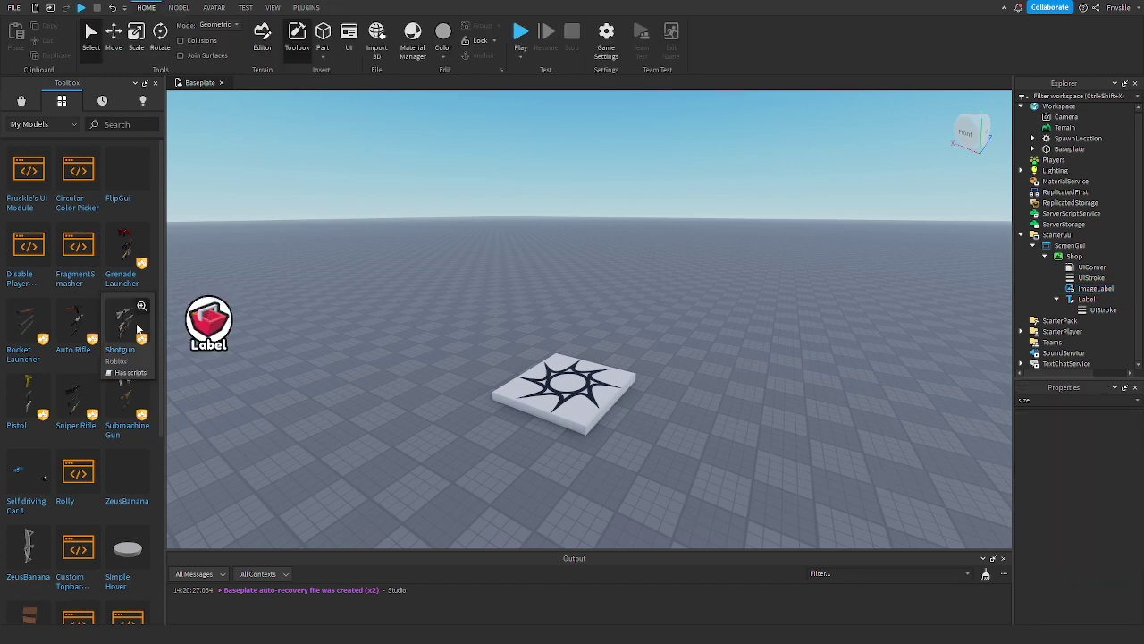
click(1045, 258)
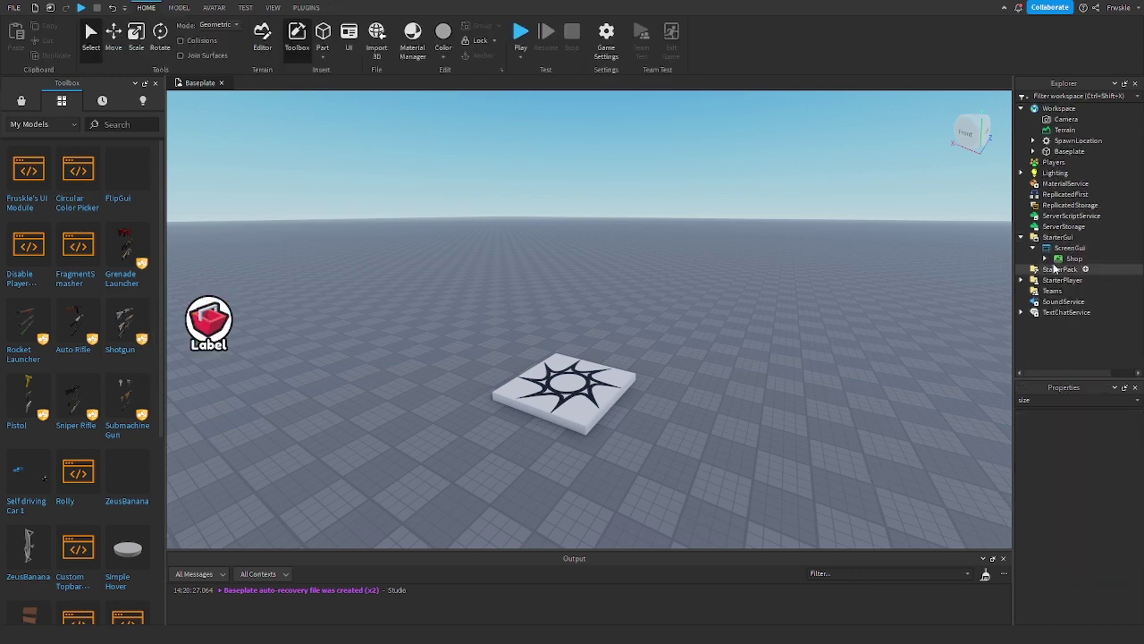
- Add a Frame to the ScreenGui and rename it ShopFrame
click(1083, 248)
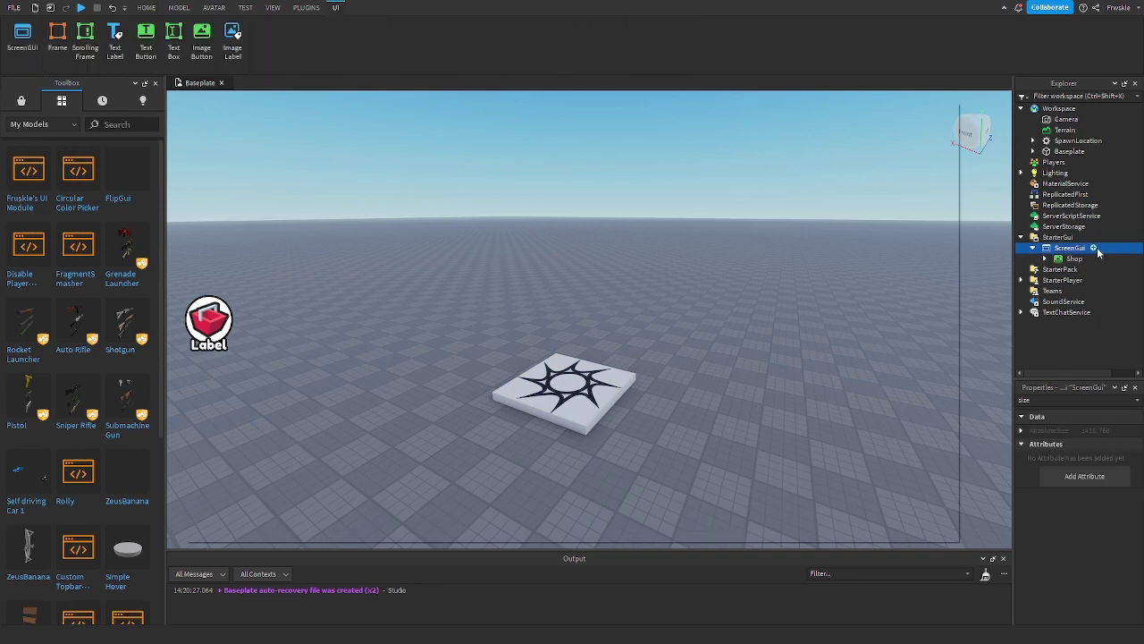
click(1094, 247)
click(234, 139)
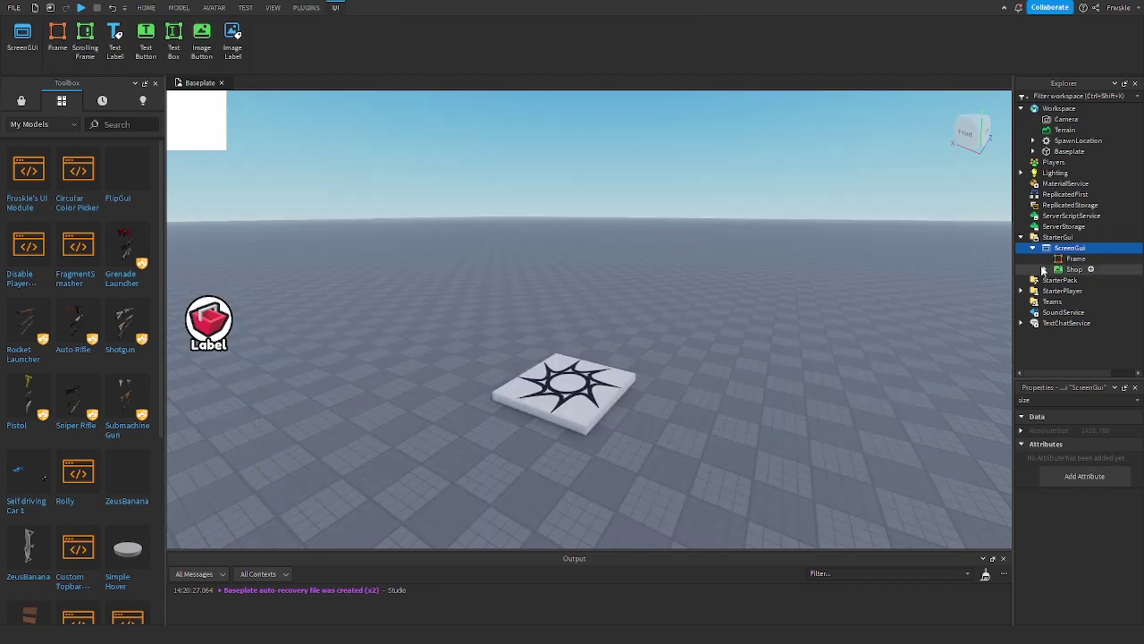
click(1077, 258)
click(1076, 258)
text(S)
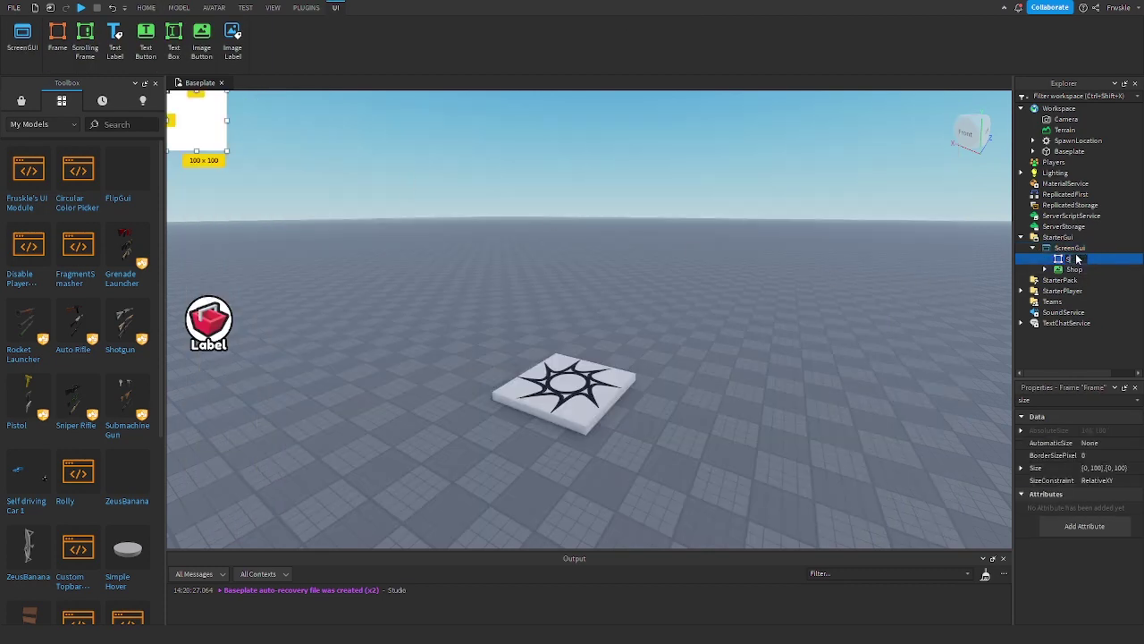
text(hopFrame)
key(Return)
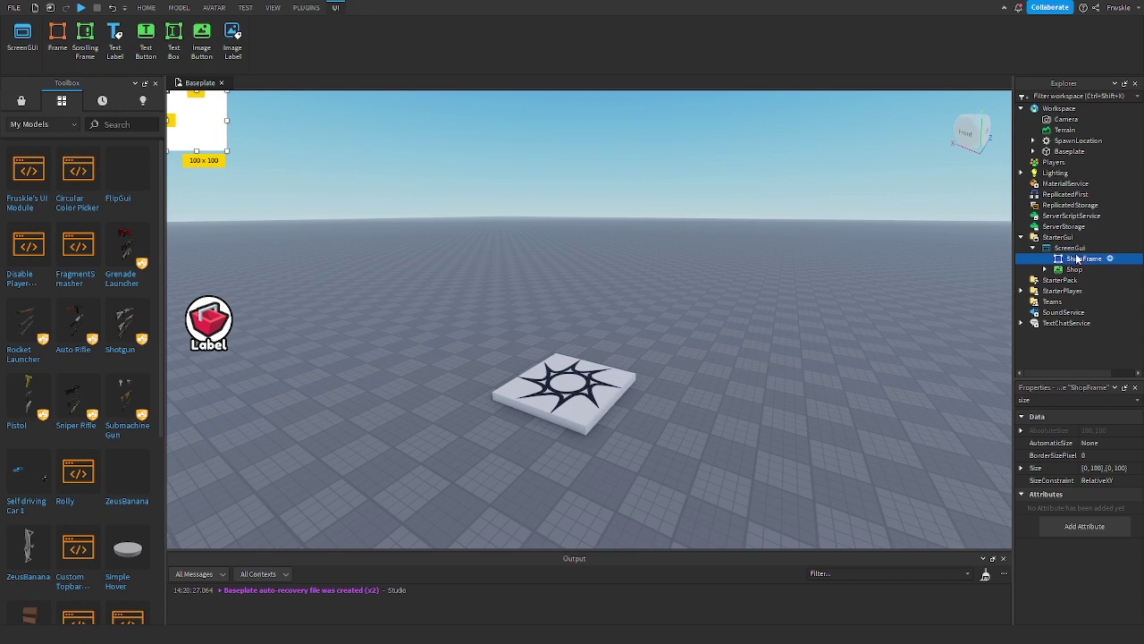
- Set ShopFrame's Size to {0.4, 0},{0.45, 0}
click(1037, 400)
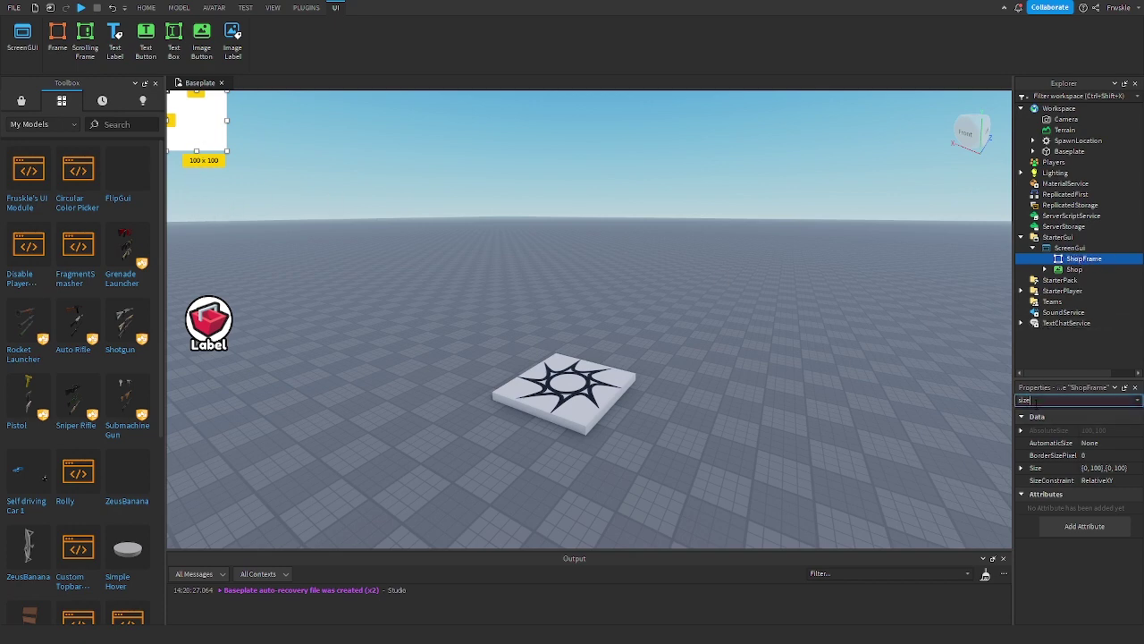
click(1098, 468)
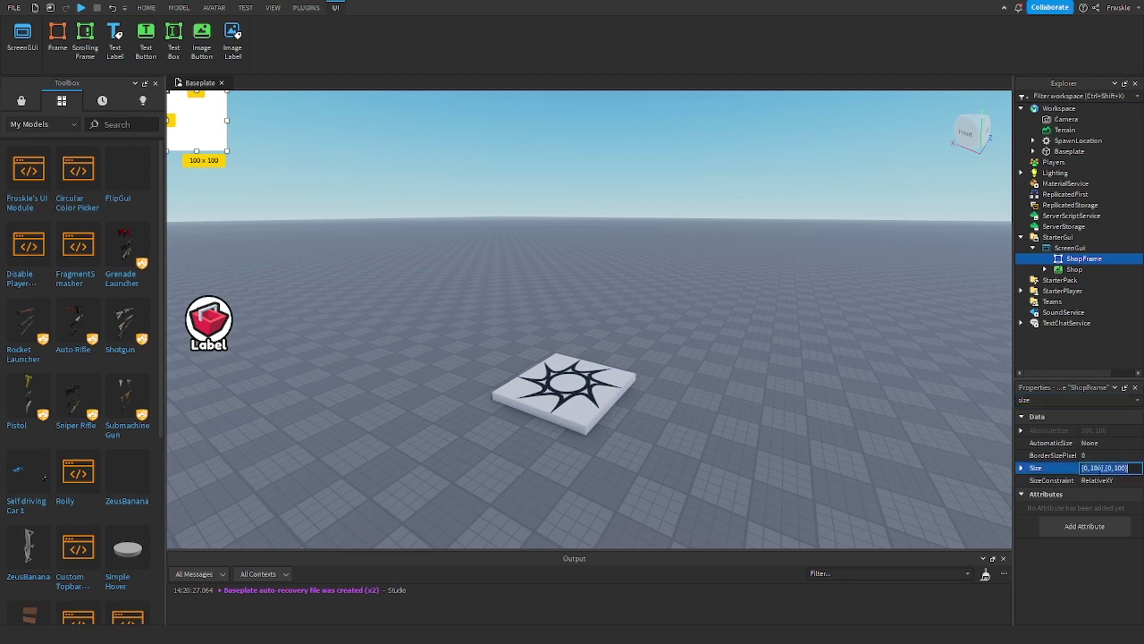
key(BackSpace)
text(.4, 0},{0.45, 0)
key(Return)
- Centre ShopFrame on the screen with AnchorPoint 0.5, 0.5 and Position {0.5, 0},{0.5, 0}
click(1055, 399)
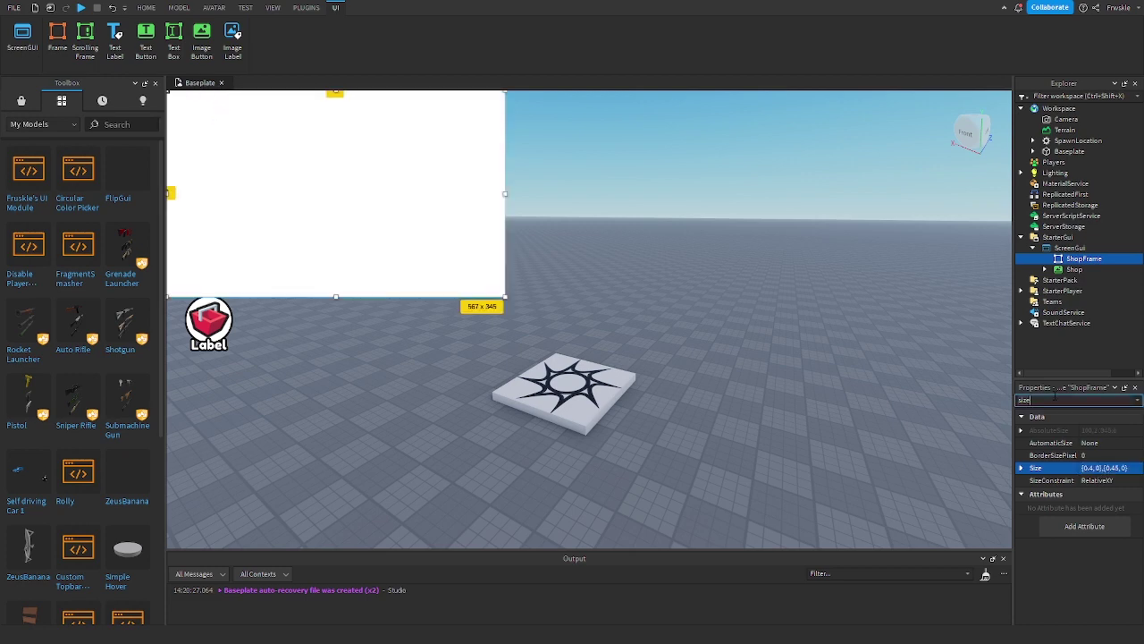
text(an)
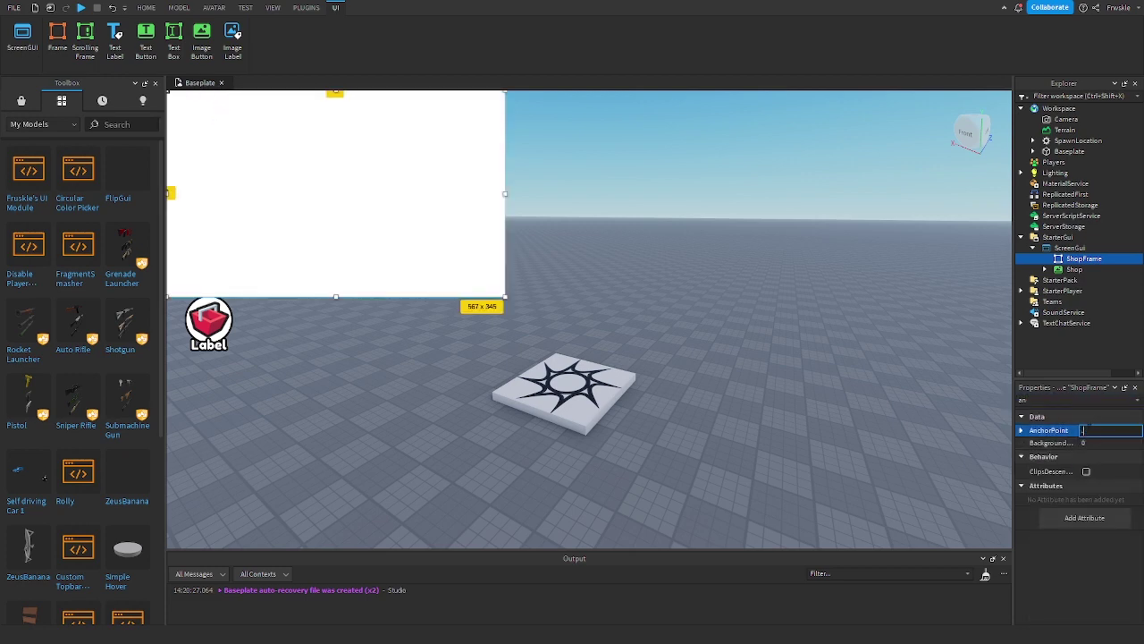
key(Return)
click(1106, 400)
text(po)
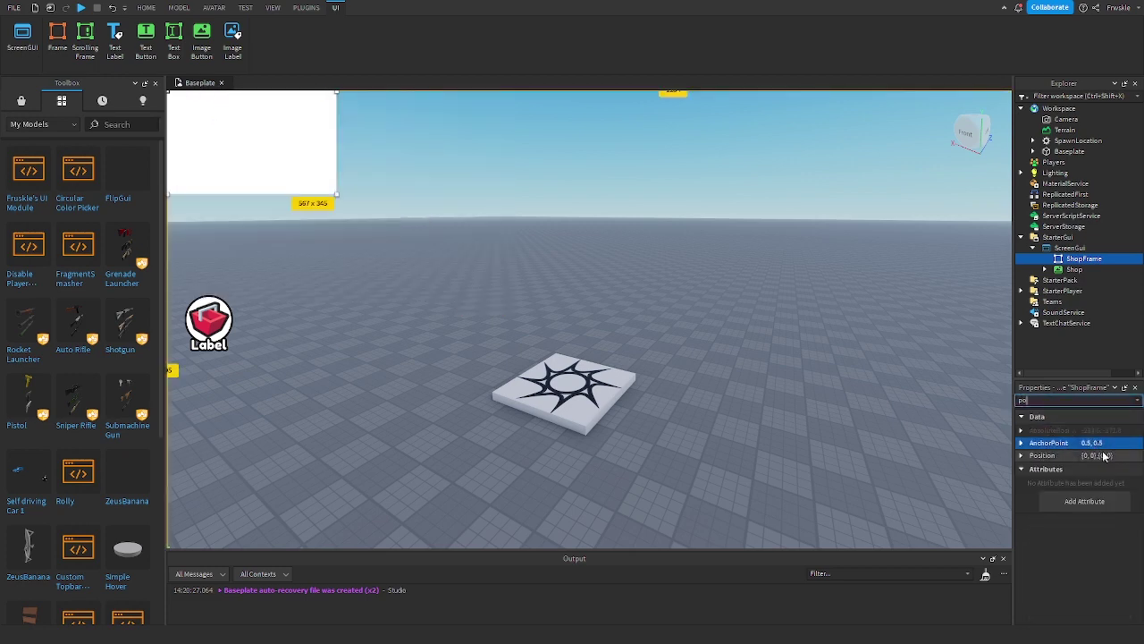
click(1103, 455)
text(.5)
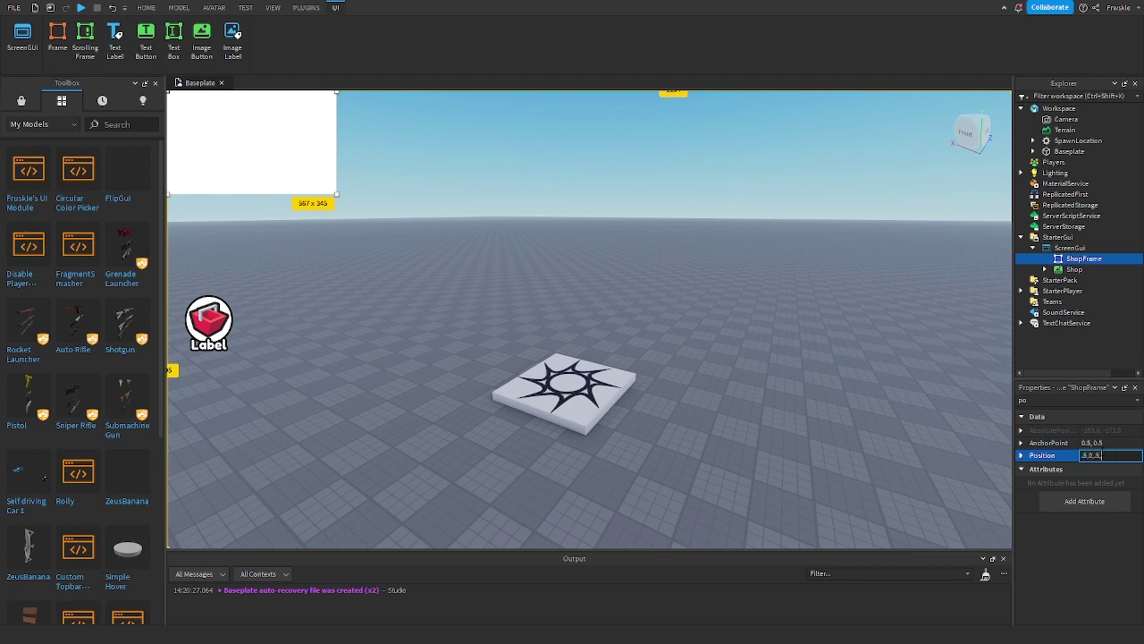
text(, 0},{0.5)
key(Return)
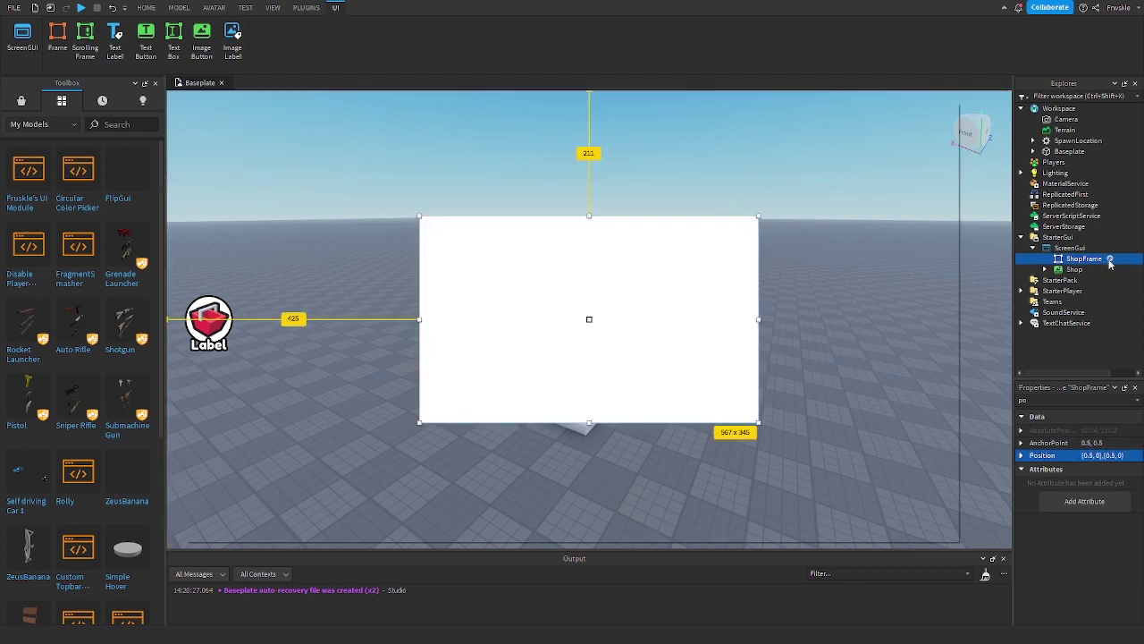
- Add a UICorner and a UIStroke to ShopFrame
click(1109, 259)
text(ui)
click(291, 141)
click(1110, 260)
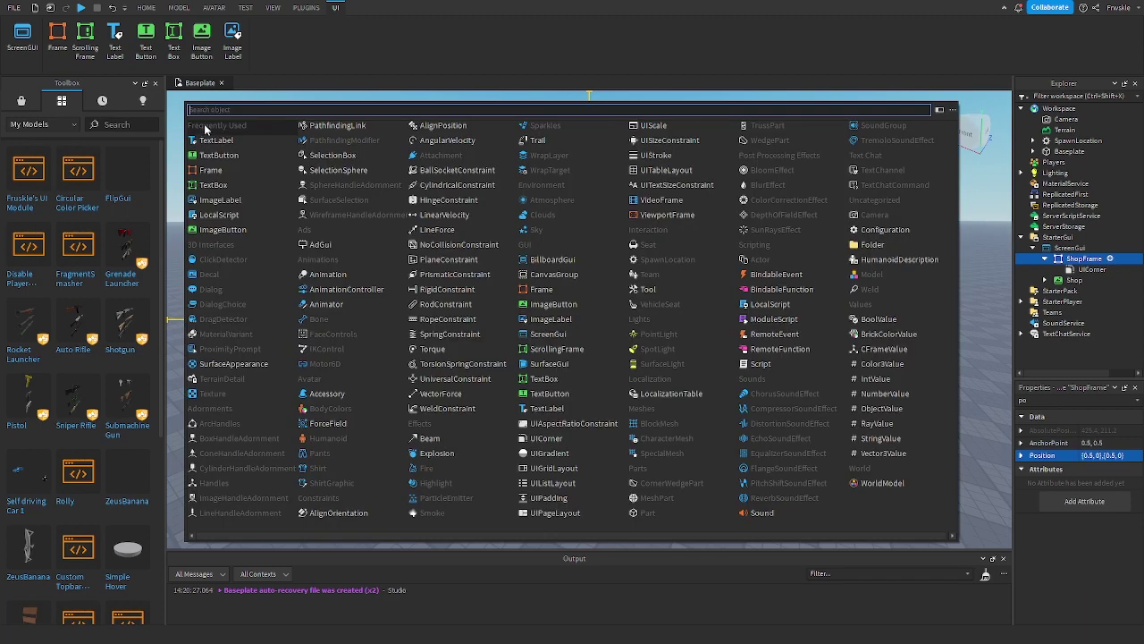
text(uist)
click(210, 140)
- Set the thickness of ShopFrame's UIStroke to 2
double_click(1080, 401)
text(th)
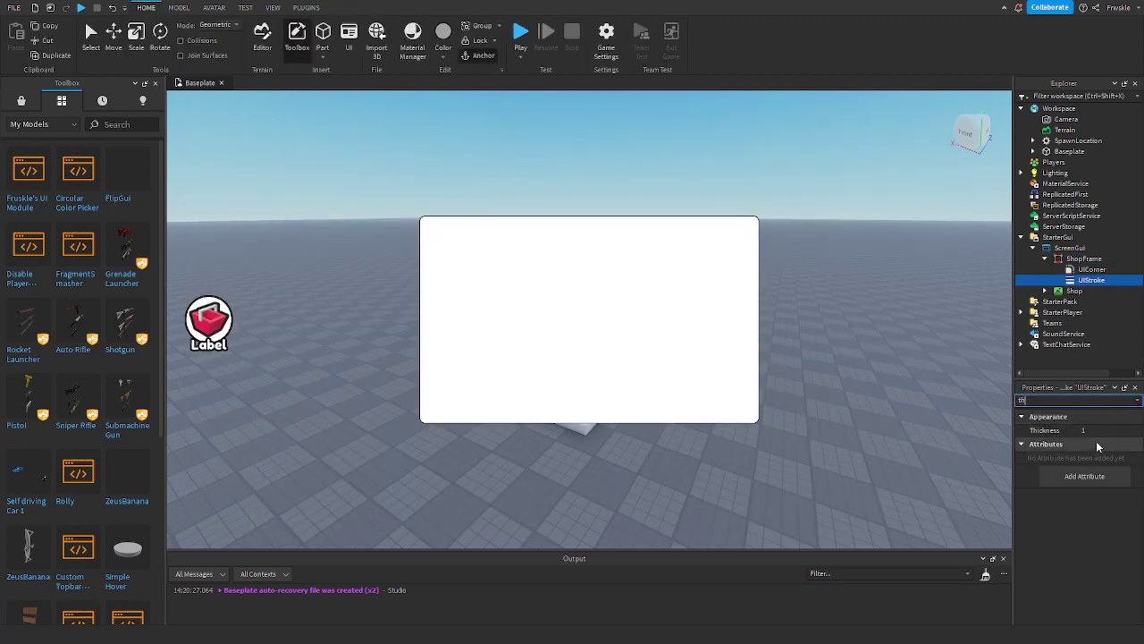
click(1097, 433)
text(2)
key(Return)
- Add a Frame inside ShopFrame and set its Size to {0.828, 0},{0.237, 0}
click(1092, 259)
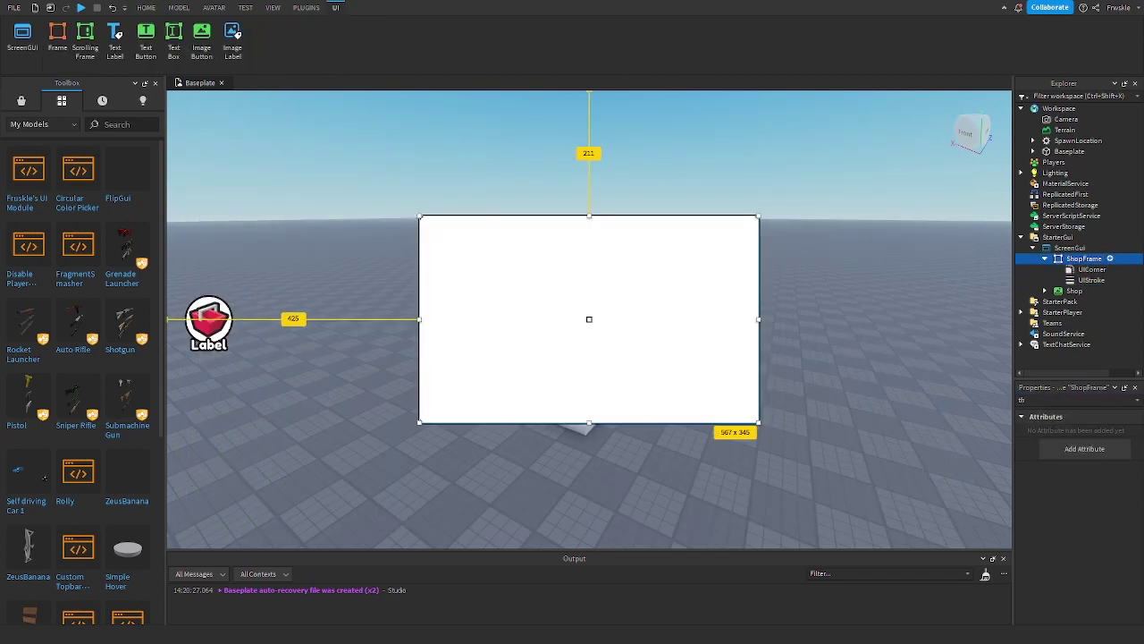
click(1111, 258)
click(213, 170)
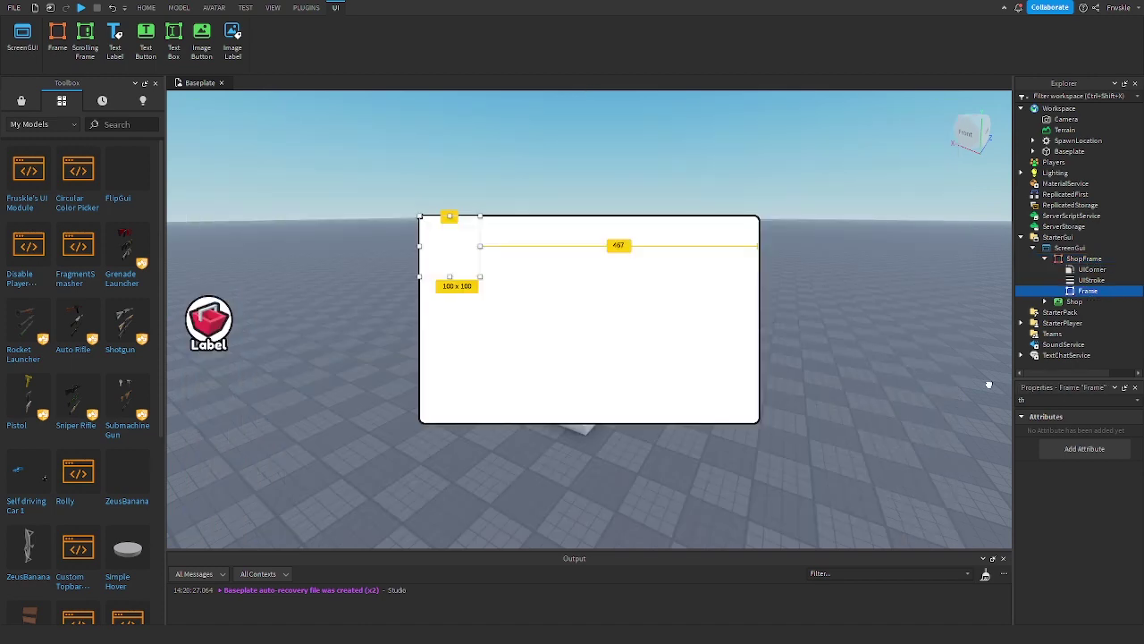
double_click(1073, 400)
text(size)
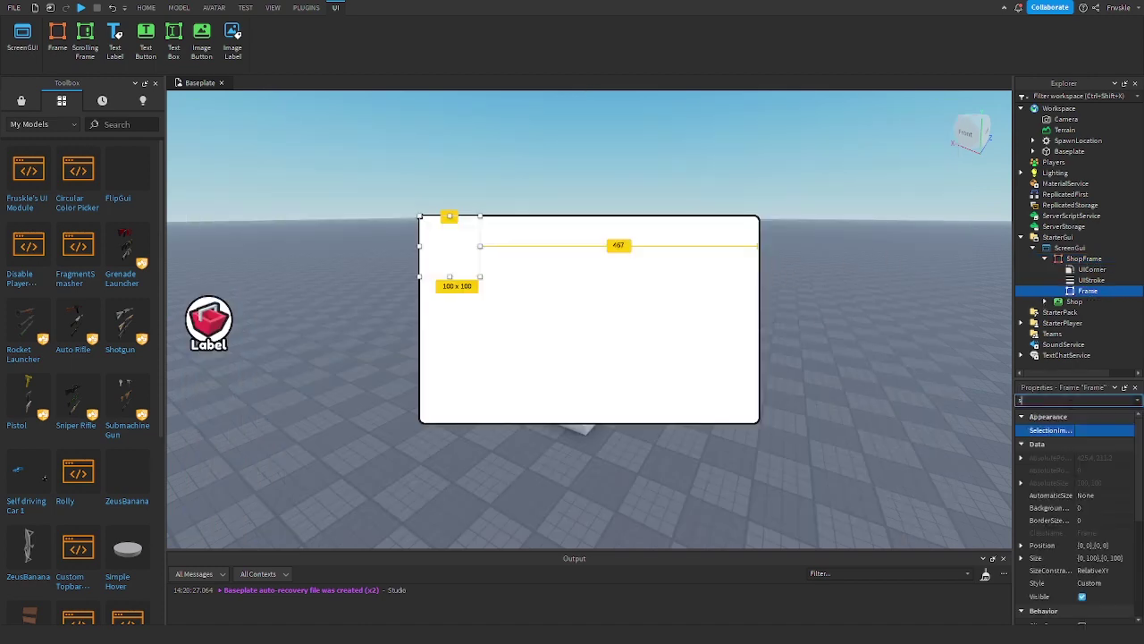
click(1105, 468)
text(0.828,0,0.237,)
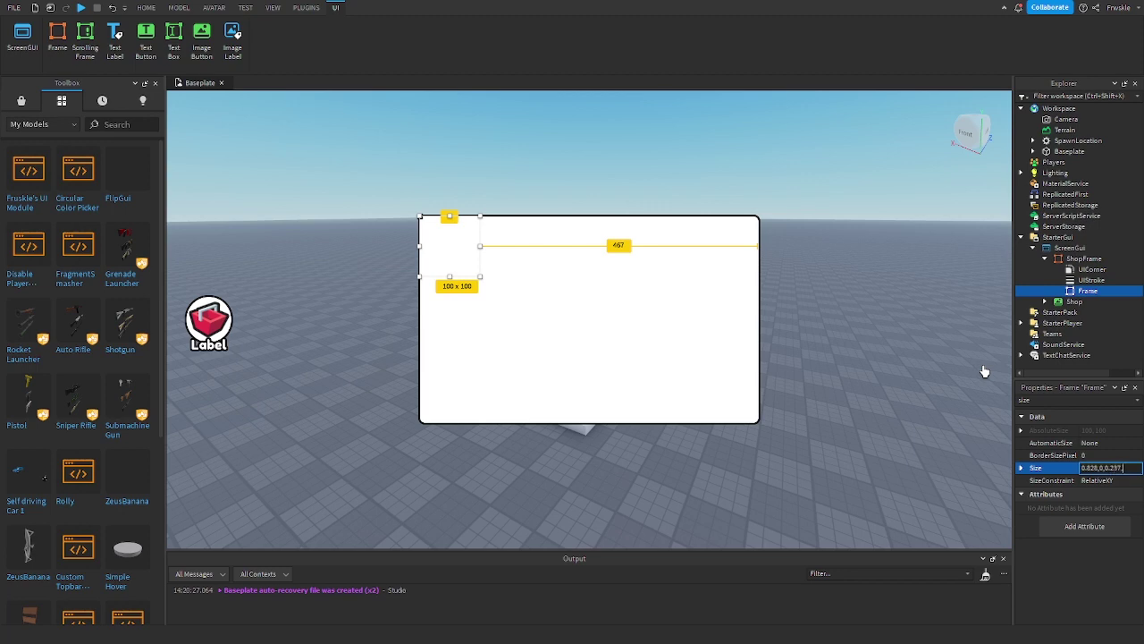
key(Return)
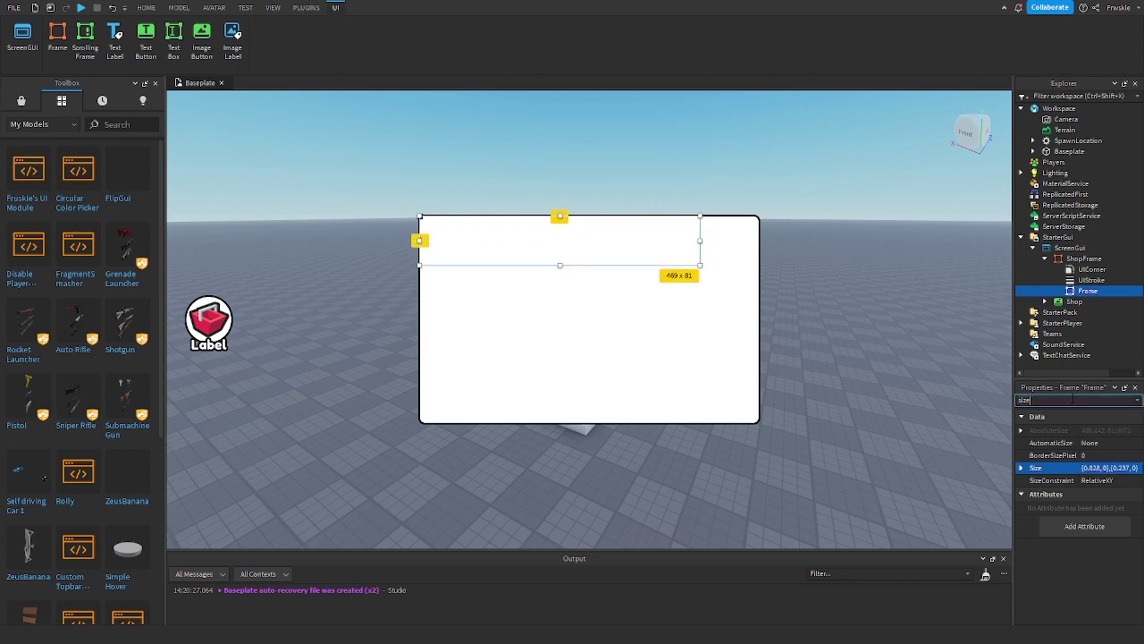
- Move the inner Frame so it straddles ShopFrame's upper edge, horizontally centred, at about {0.085, 0},{-0.118, 0}
key(BackSpace)
key(BackSpace)
key(BackSpace)
key(BackSpace)
text(pos)
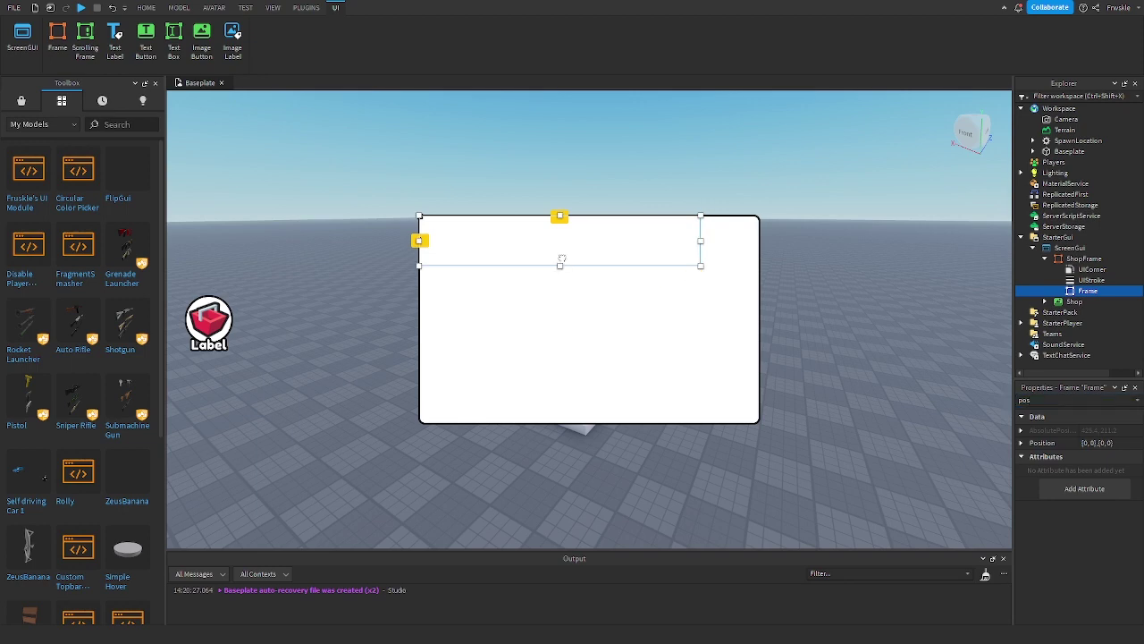
drag(559, 258, 588, 235)
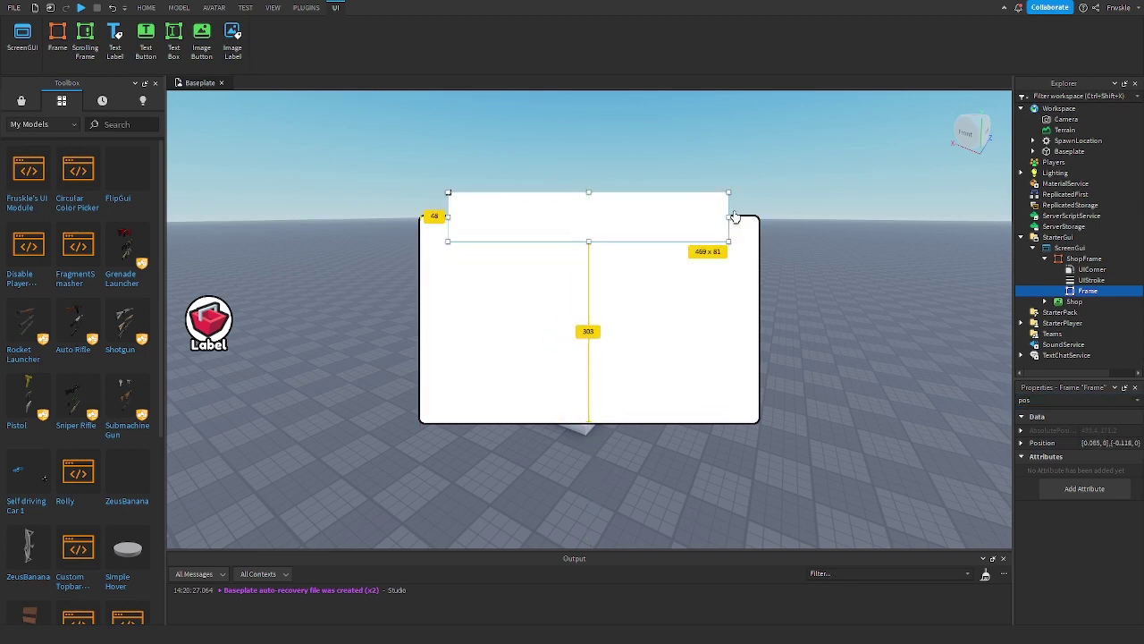
click(1042, 402)
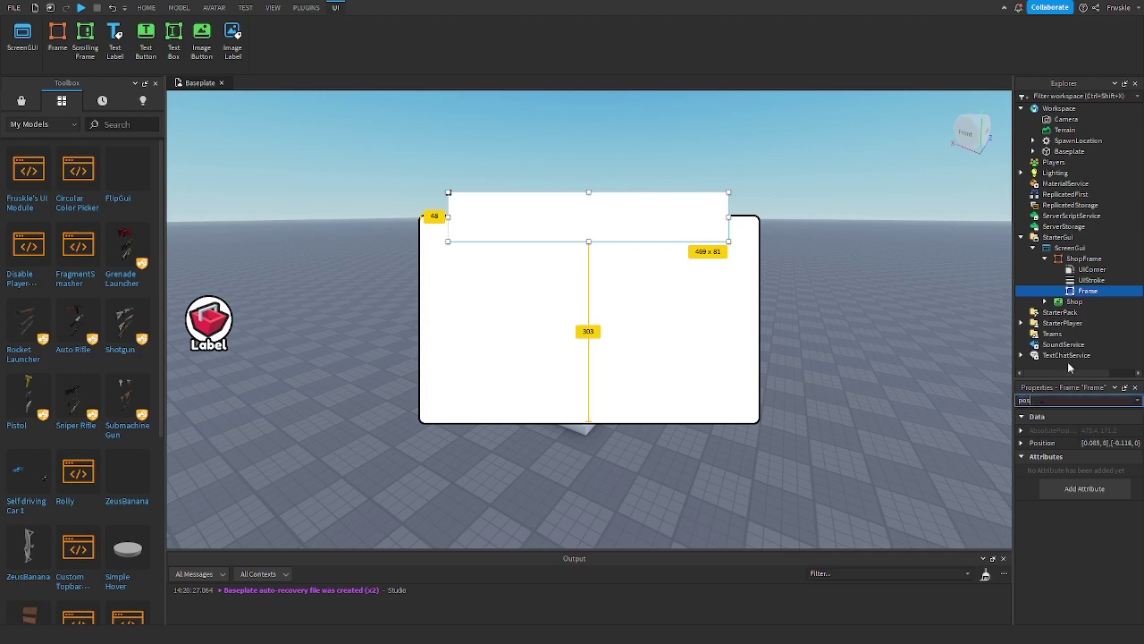
click(1107, 290)
text(ui)
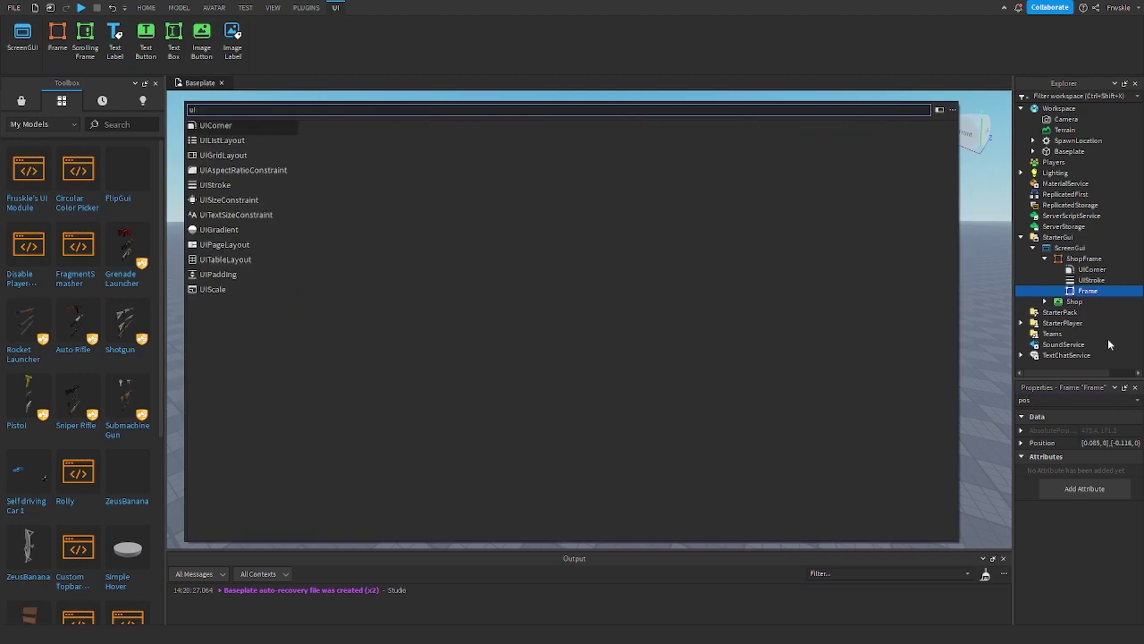
click(1112, 287)
- Copy ShopFrame's UICorner and UIStroke into the inner Frame
click(1112, 269)
ctrl+click(1112, 280)
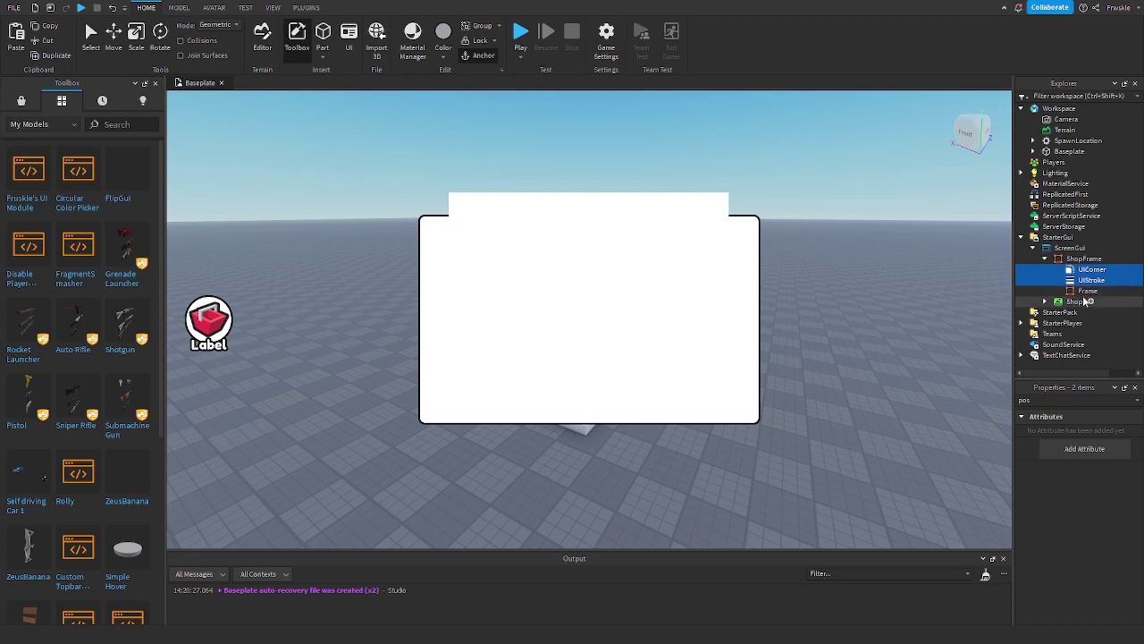
click(1087, 291)
right_click(1083, 292)
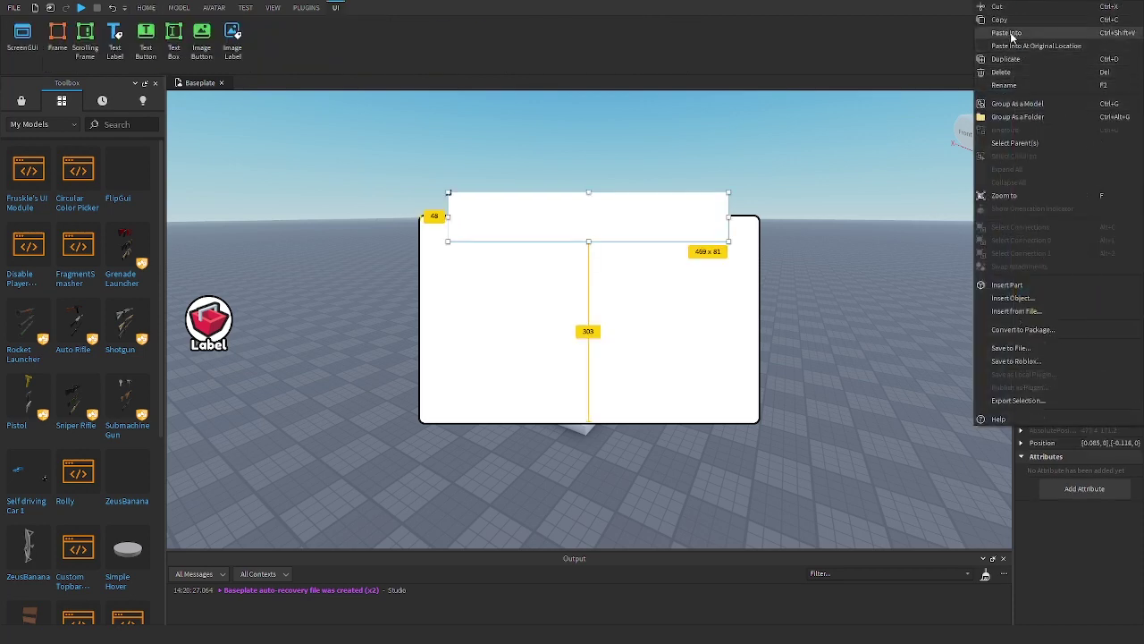
click(1007, 33)
- Set the inner Frame's background colour to blue (0, 170, 255)
click(1087, 291)
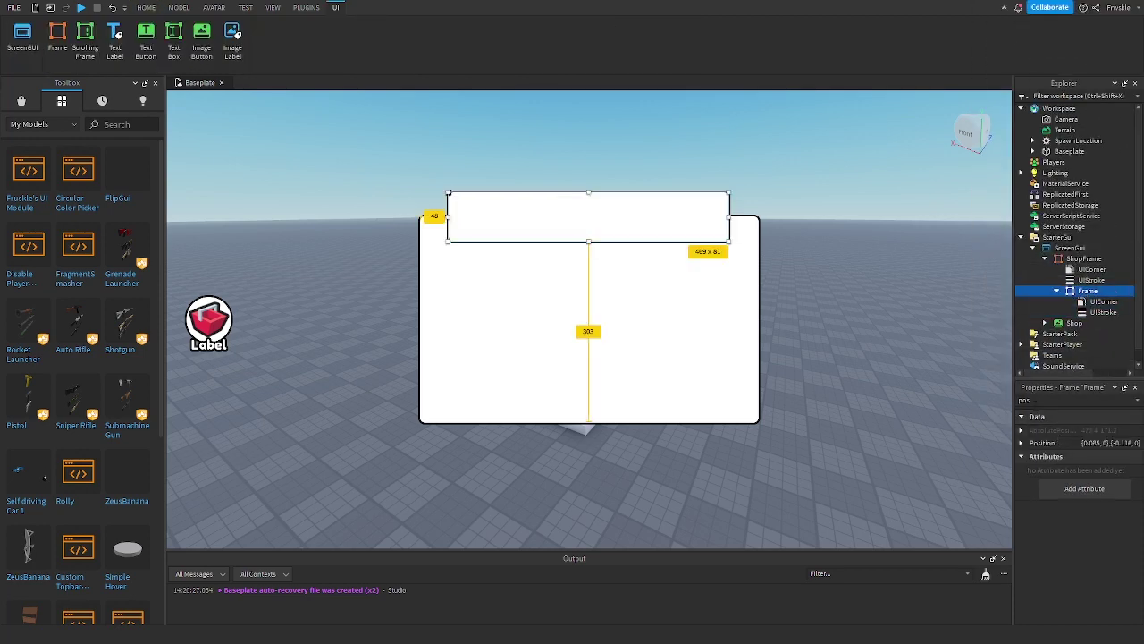
double_click(1054, 401)
text(bac)
click(1084, 432)
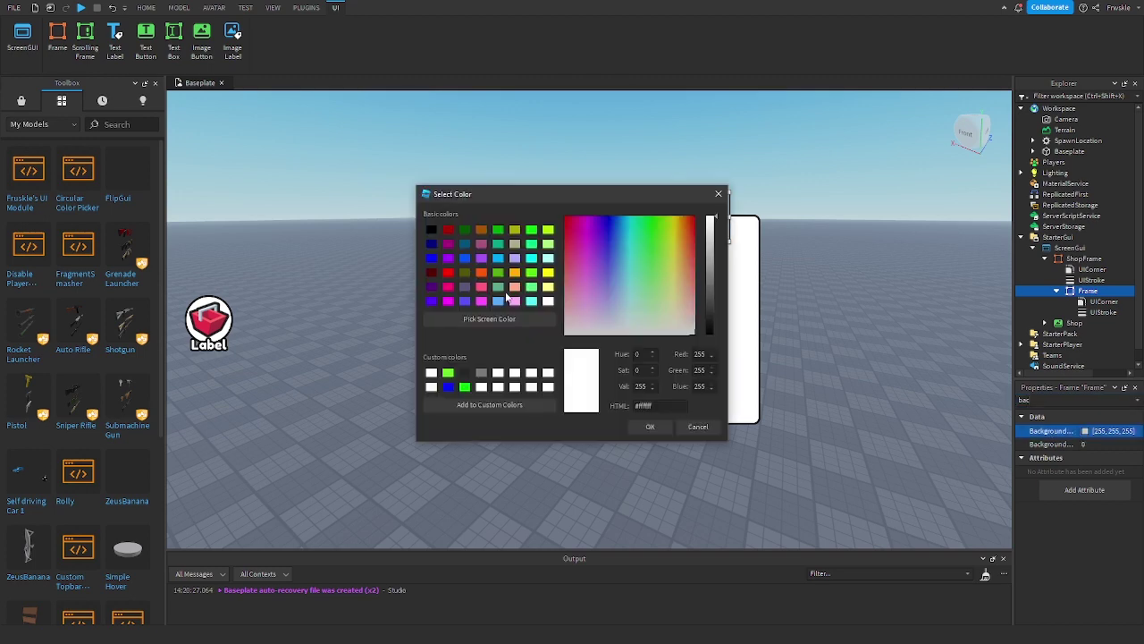
double_click(517, 260)
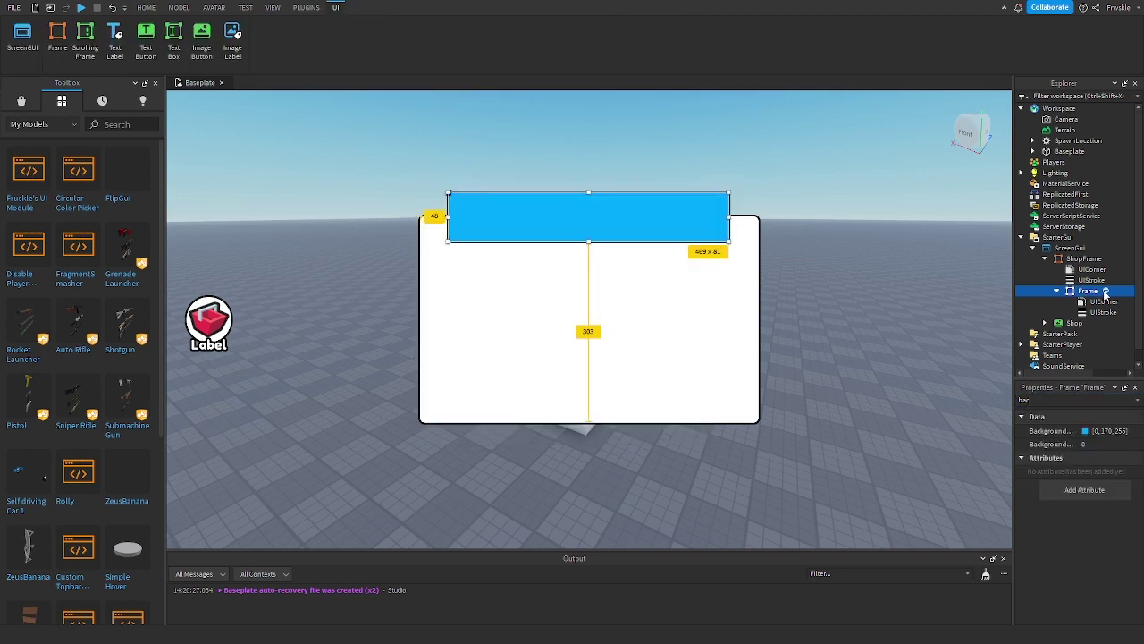
- Add a TextLabel to the blue header Frame and set its Size to {1, 0},{1, 0}
click(1106, 291)
text(te)
key(Return)
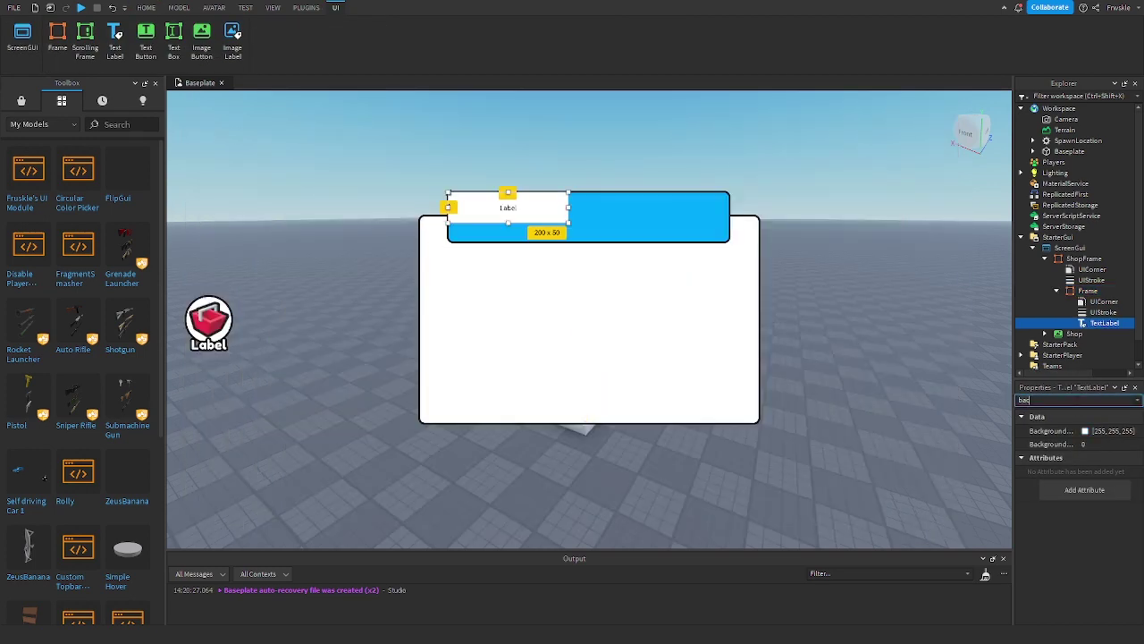
double_click(1077, 401)
text(size)
click(1112, 467)
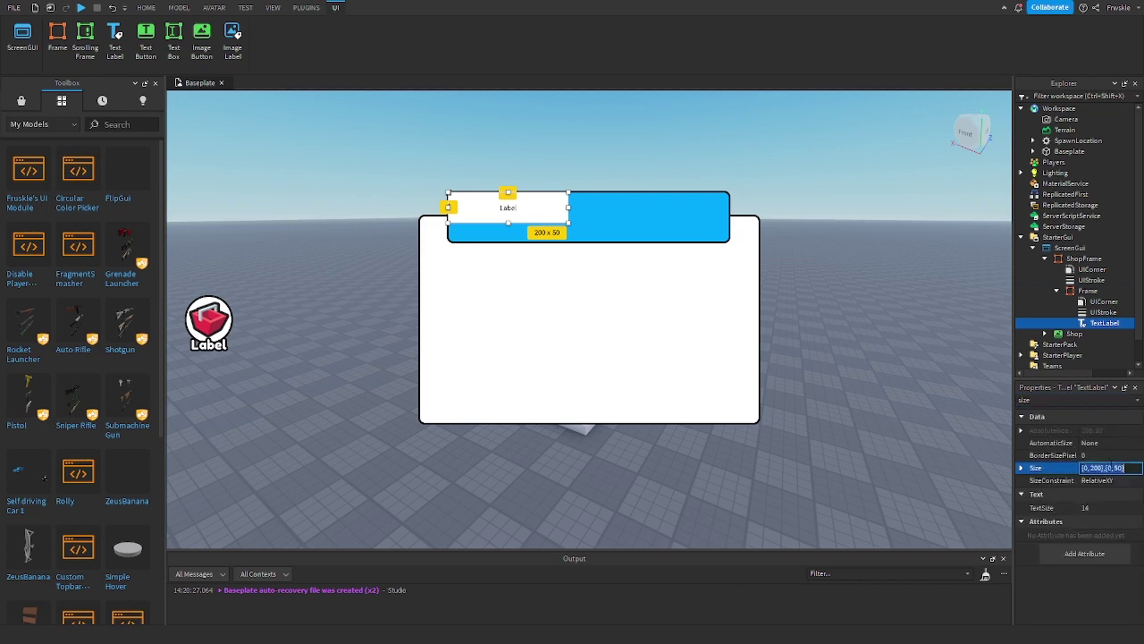
text(1, 0},{1, 0)
key(Return)
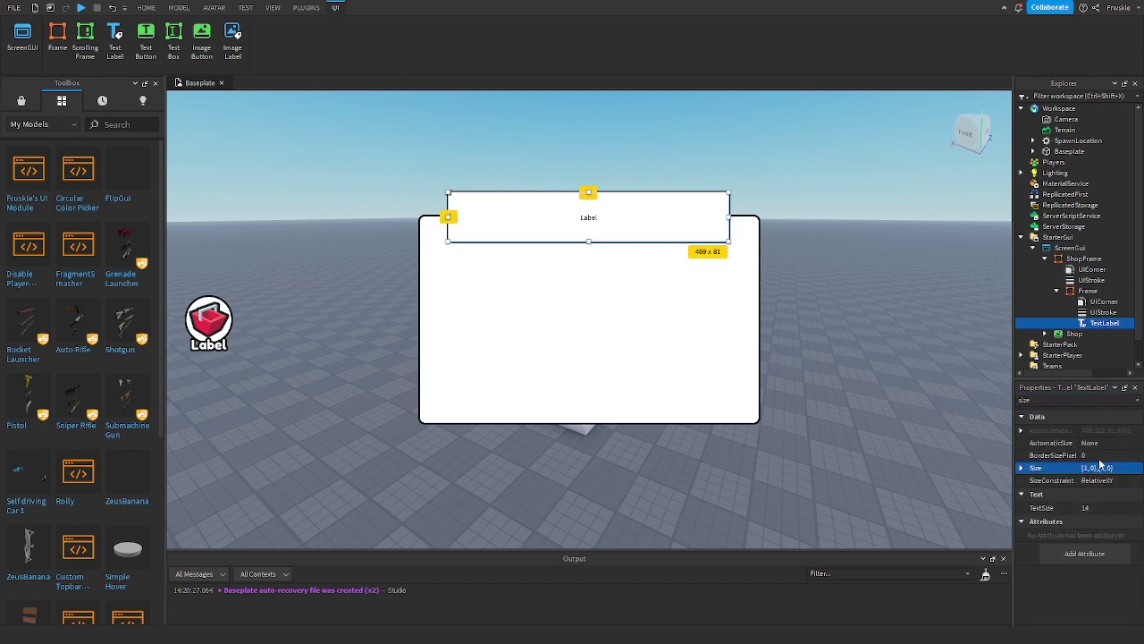
- Set the header TextLabel's background transparency to 1
double_click(1029, 400)
text(a)
key(BackSpace)
text(\)
key(BackSpace)
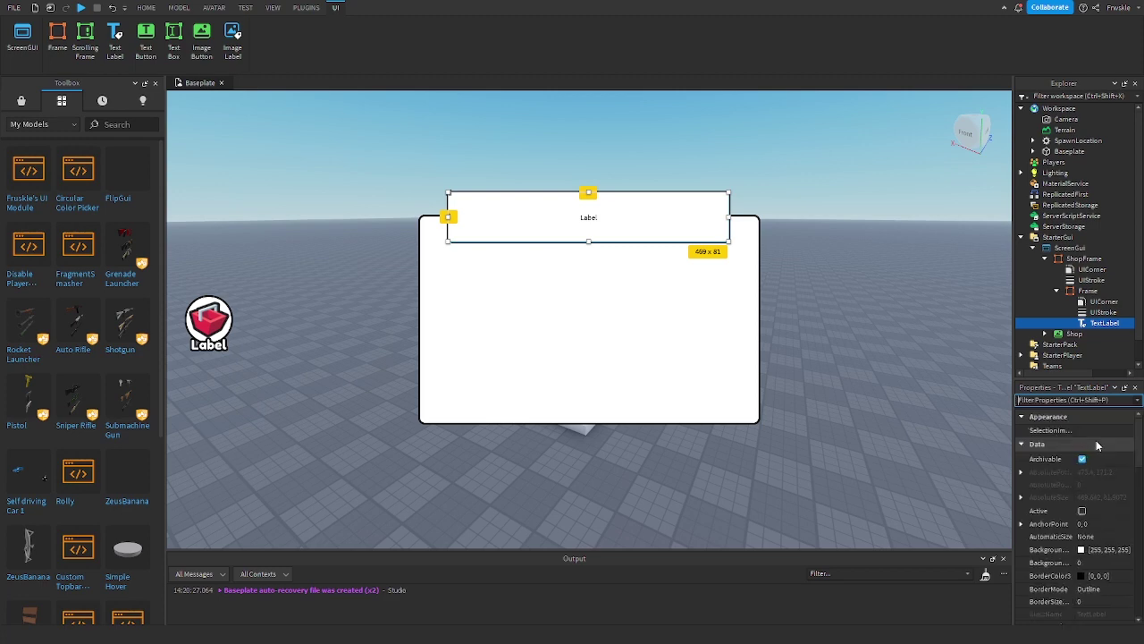
text(bac)
click(1098, 444)
text(1)
key(Return)
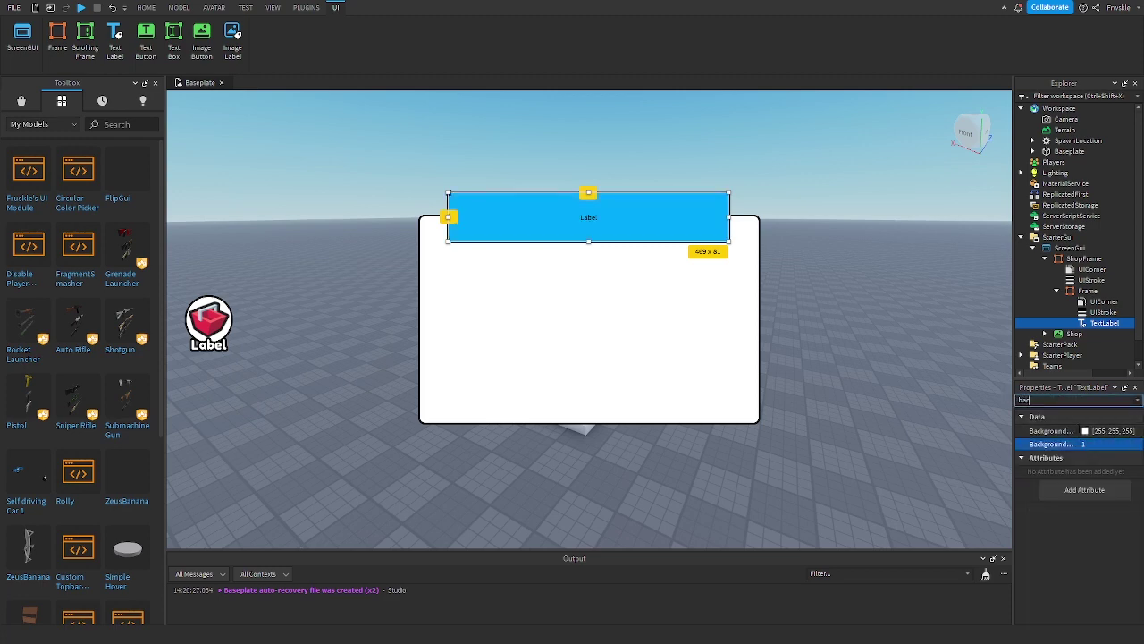
- Turn on TextScaled for the header label and change its font to the rounded bold face used on the Shop button
double_click(1029, 400)
text(sca)
click(1085, 431)
double_click(1027, 399)
text(fo)
click(1109, 433)
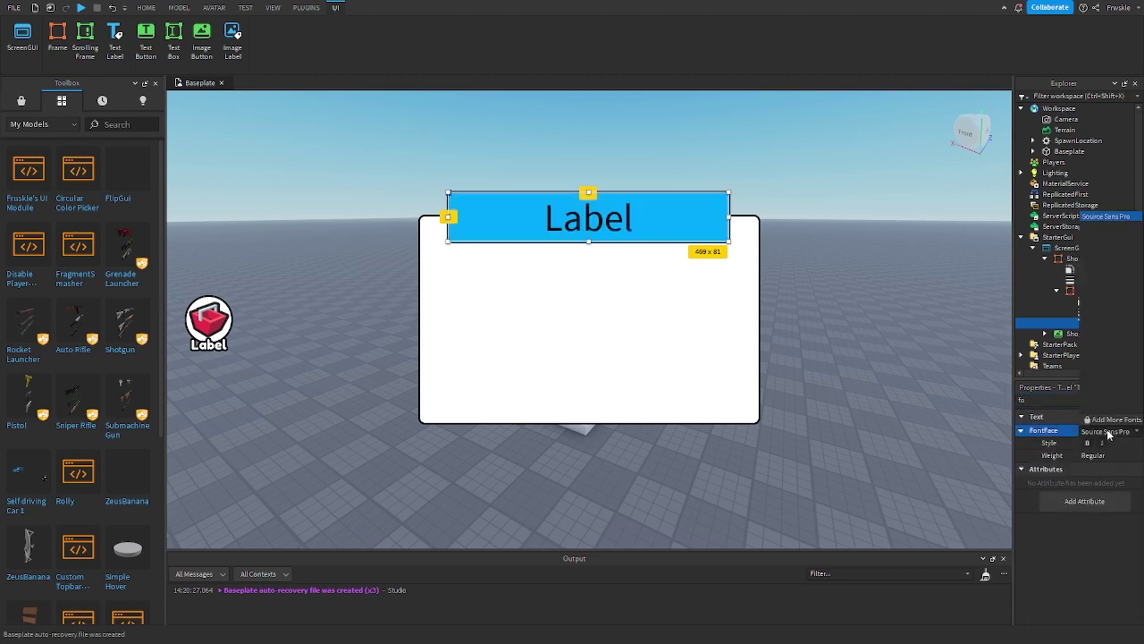
click(1104, 306)
- Set the header label's text colour to white (255, 255, 255) and keep the TextLabel selected
double_click(1030, 400)
text(text)
click(1080, 483)
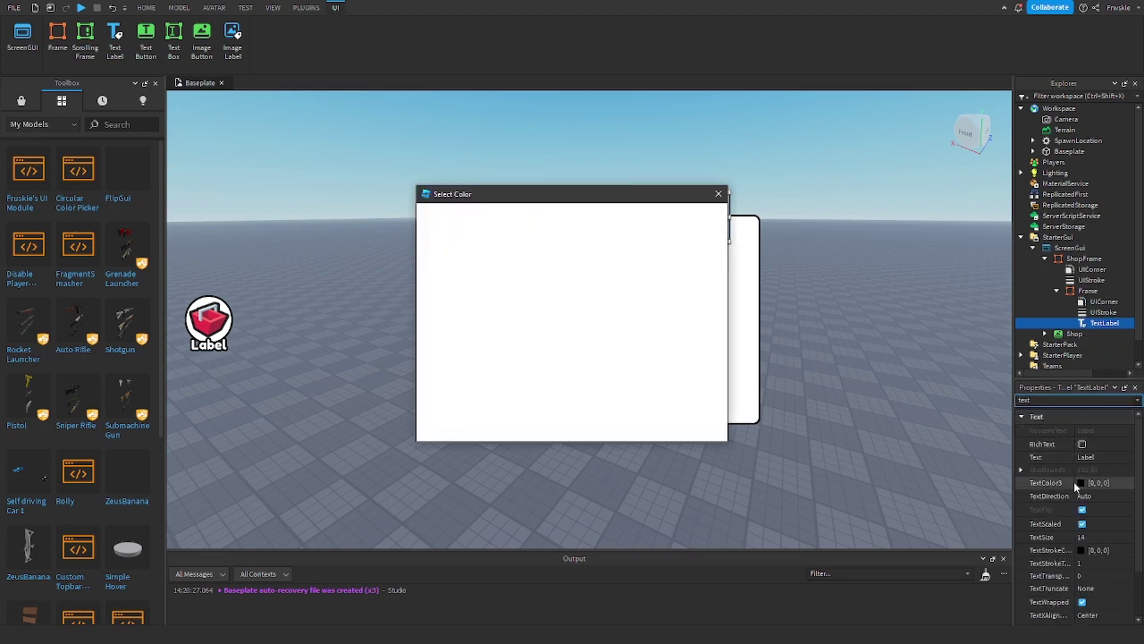
click(531, 371)
click(649, 427)
click(1088, 282)
click(1098, 323)
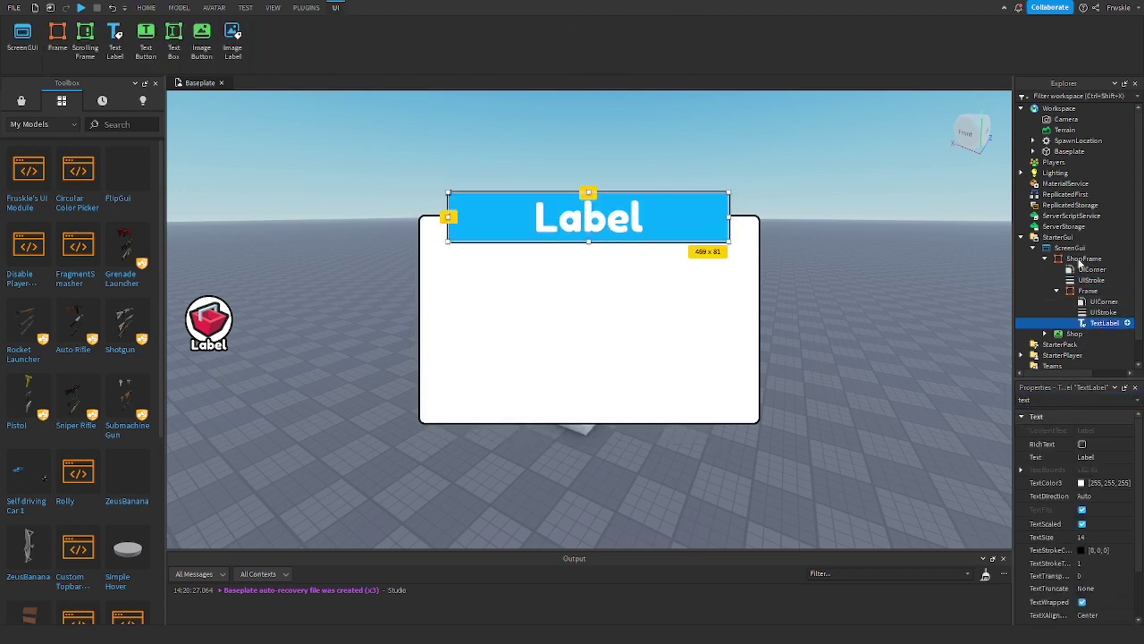
- Add a UIStroke to the TextLabel in the blue header so its text gets a black outline
right_click(1099, 323)
click(1017, 251)
click(895, 145)
scroll(894, 144, up, 5)
scroll(822, 218, down, 3)
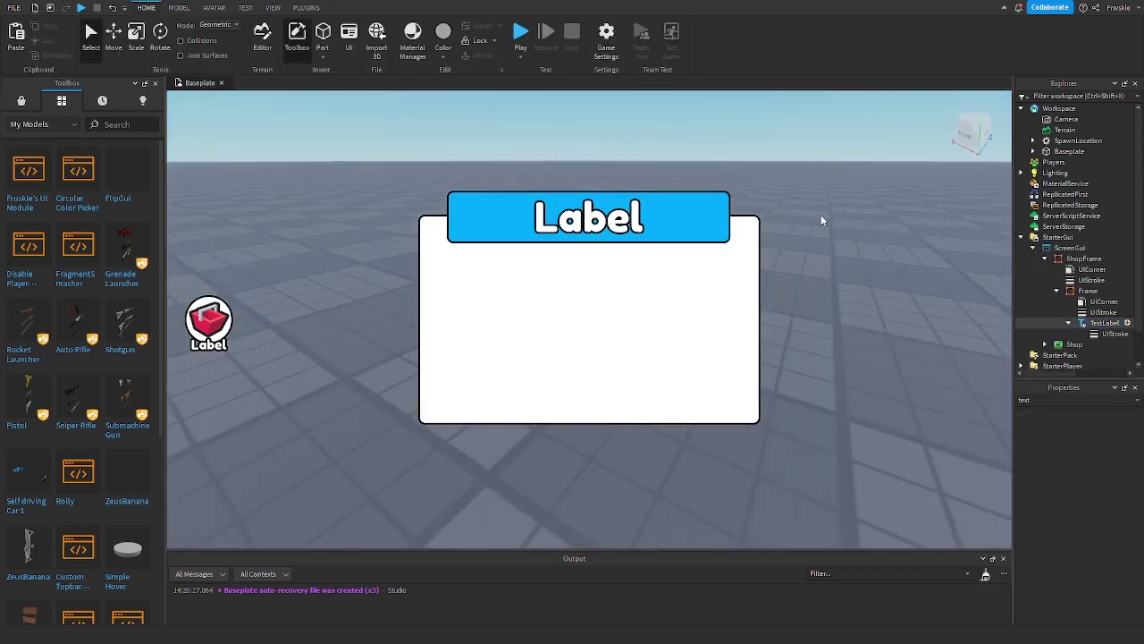
scroll(807, 216, down, 3)
right_drag(823, 220, 808, 216)
- Change the header TextLabel's text to "Shop" and deselect it
click(1106, 324)
click(1045, 400)
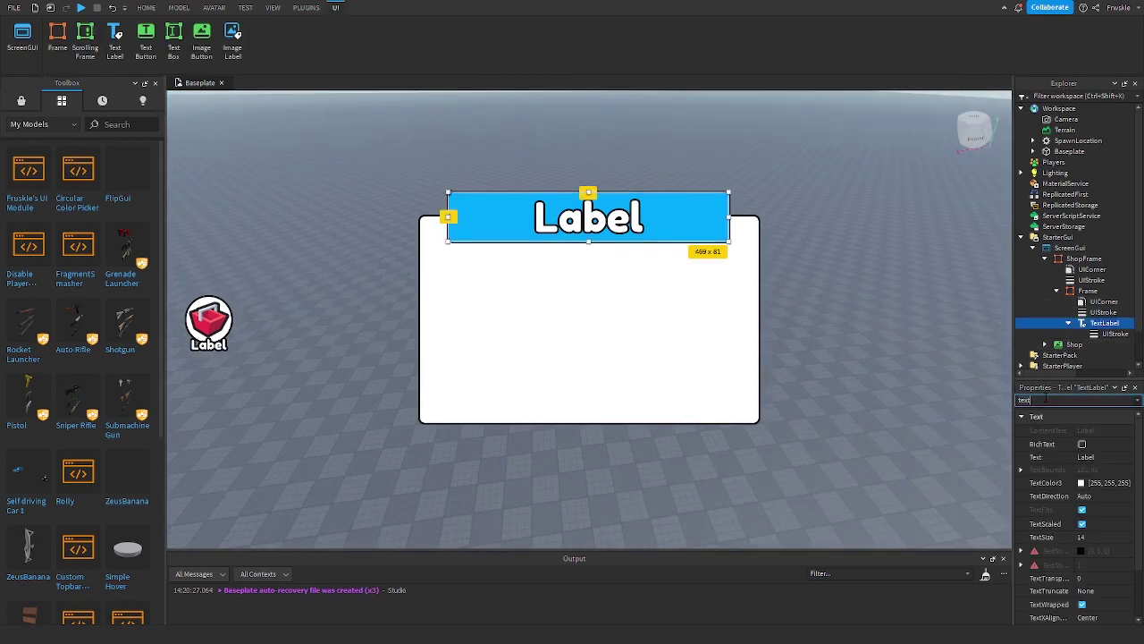
click(1085, 457)
text(Sh)
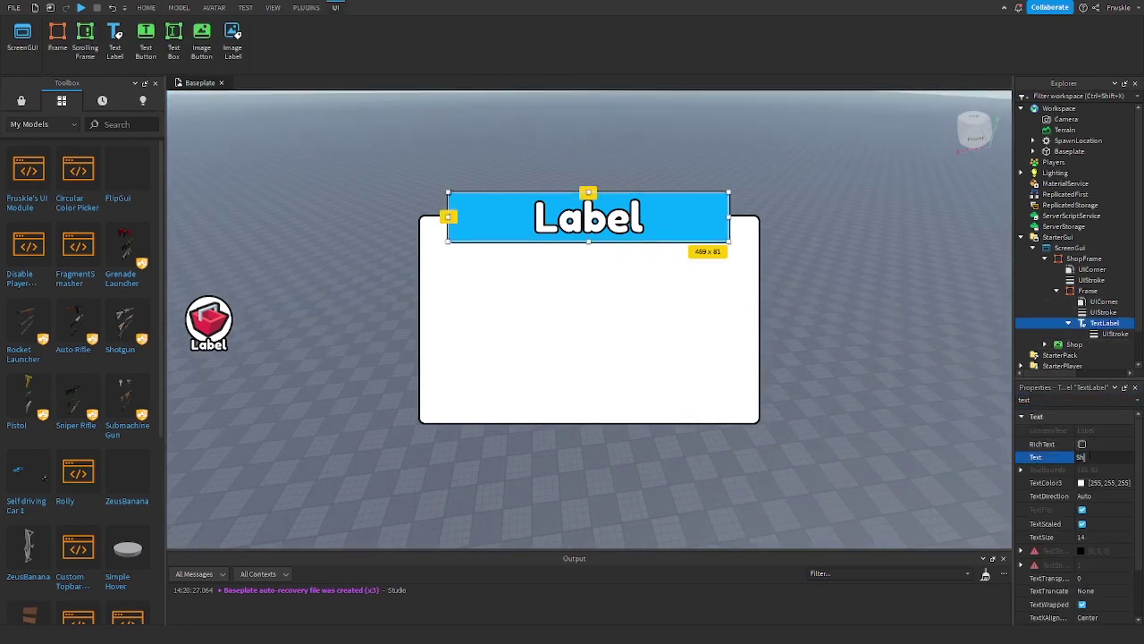
text(op)
key(Return)
click(984, 486)
right_drag(884, 409, 959, 353)
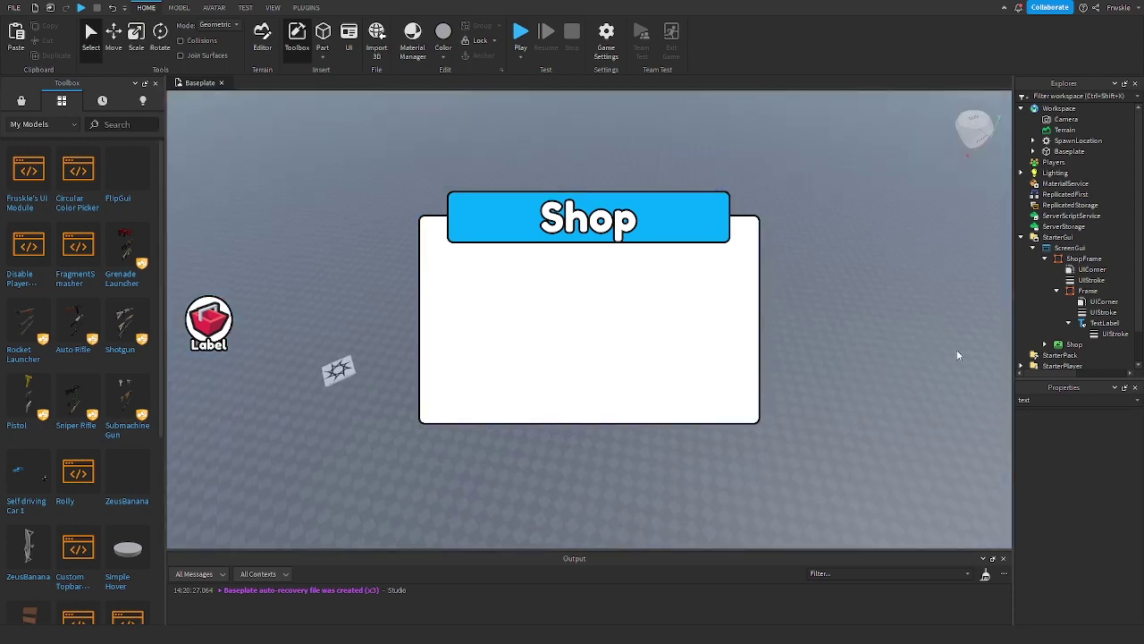
- Open the text of the Label on the round Shop image button for editing
scroll(959, 353, down, 2)
right_drag(563, 299, 488, 290)
right_drag(294, 339, 293, 336)
click(1088, 290)
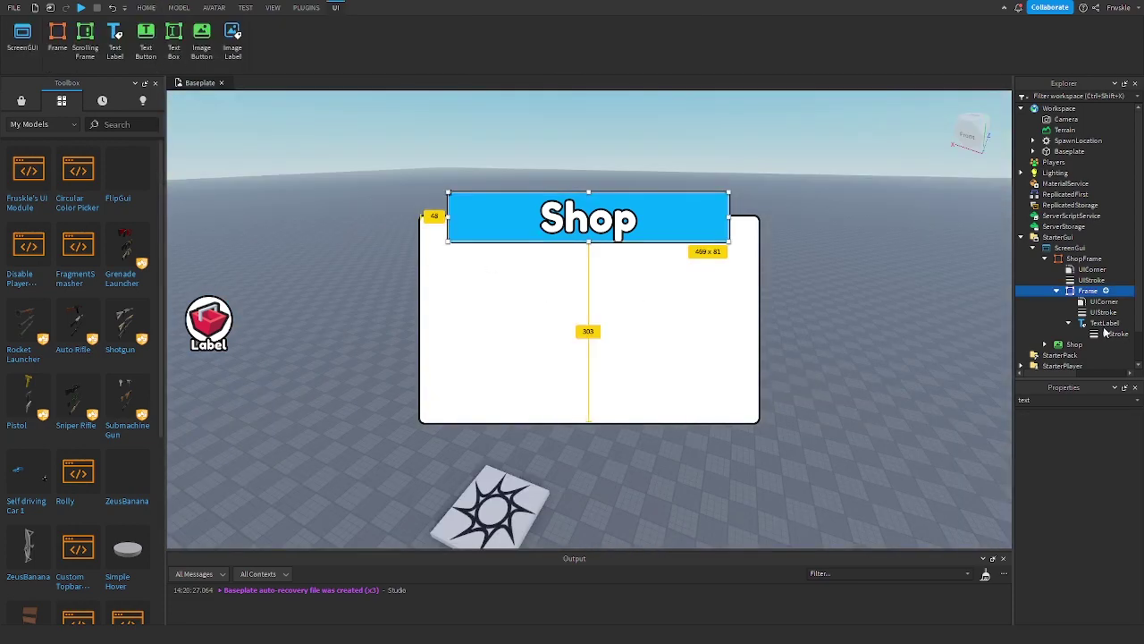
click(1105, 324)
click(203, 345)
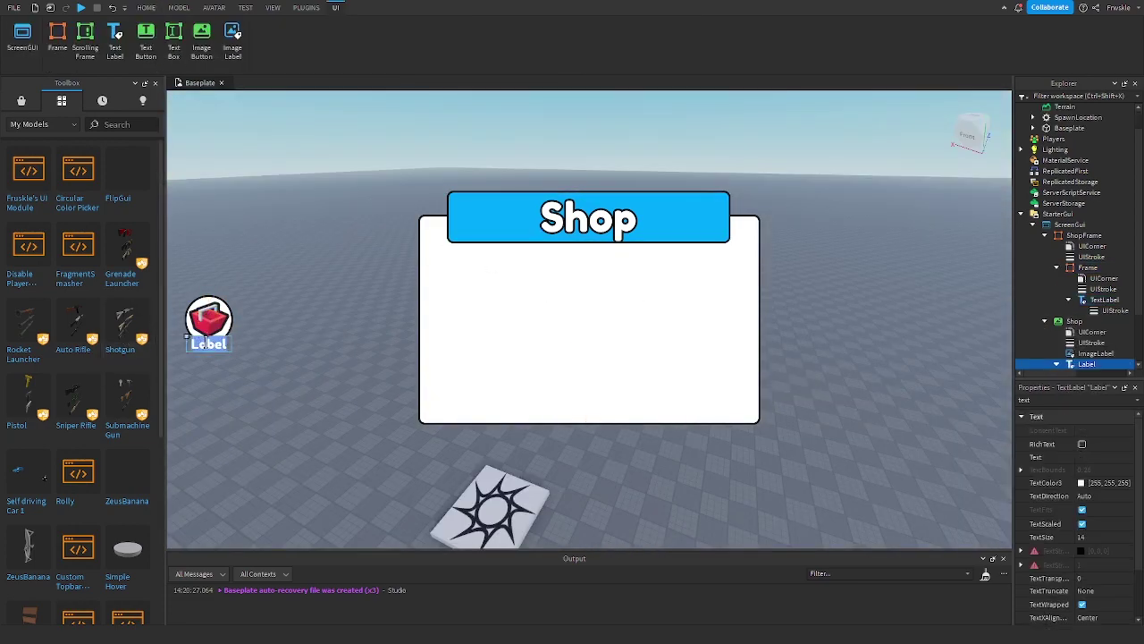